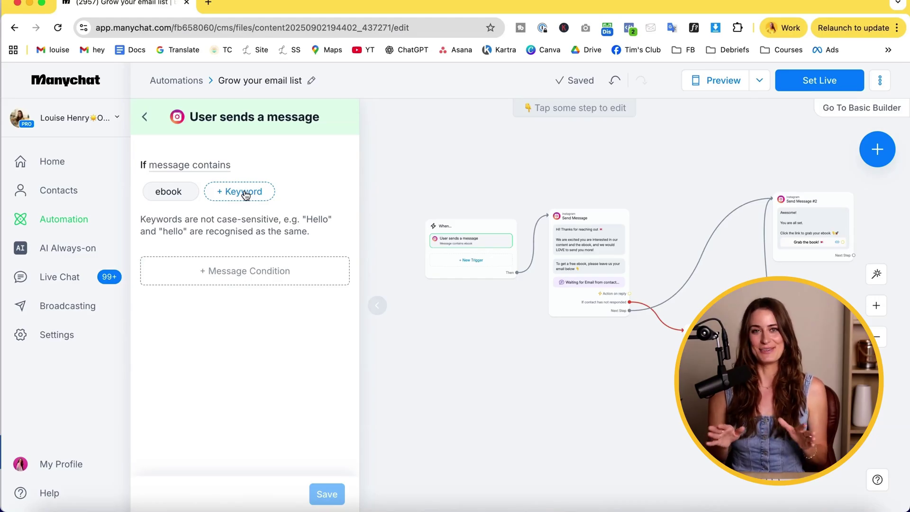
Replace the "ebook" keyword in the message trigger with "IG70" and "IG 70", and save the keywords.
{"action": "left_click", "coordinate": [245, 192]}
{"action": "type", "text": "IG70"}
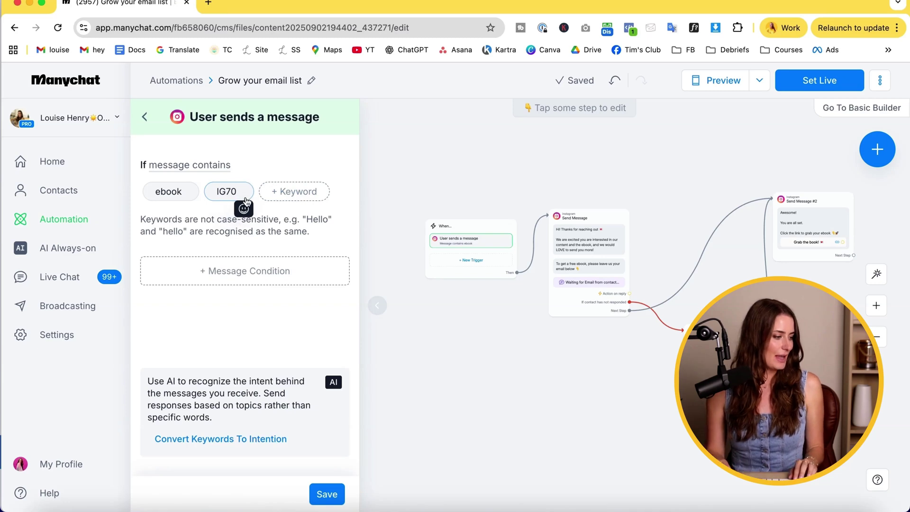
{"action": "left_click", "coordinate": [294, 191]}
{"action": "type", "text": "IG 70"}
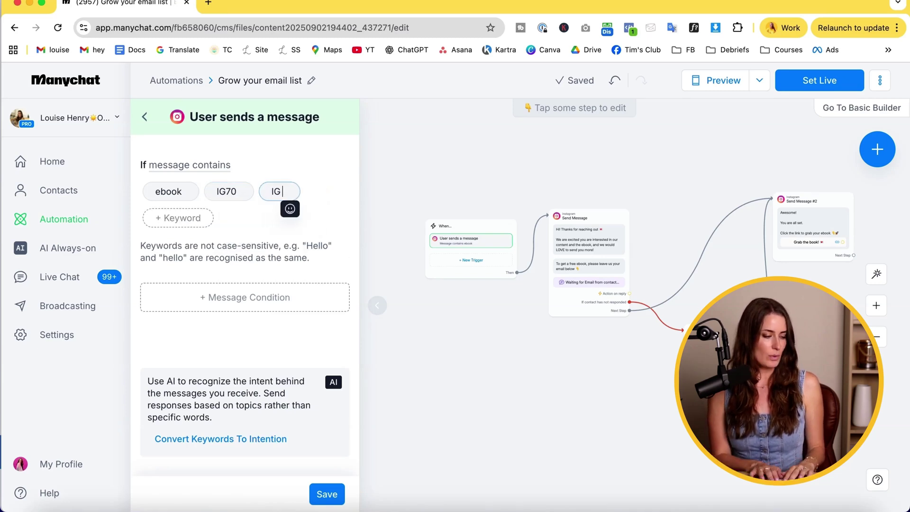
{"action": "left_click", "coordinate": [331, 177]}
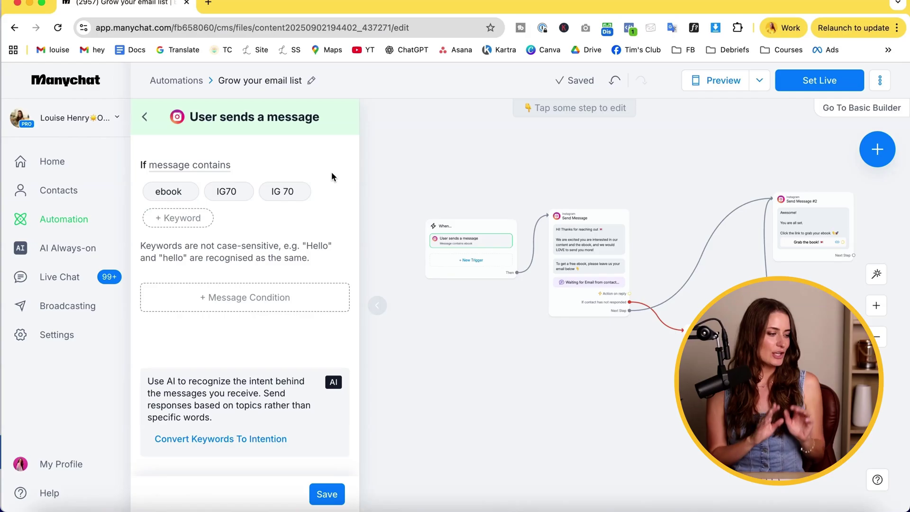
{"action": "left_click", "coordinate": [192, 192]}
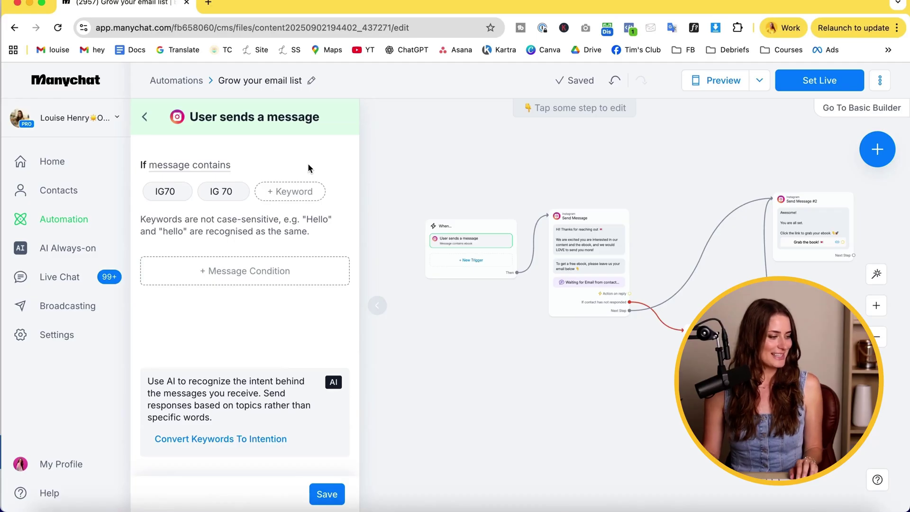
{"action": "left_click", "coordinate": [326, 496]}
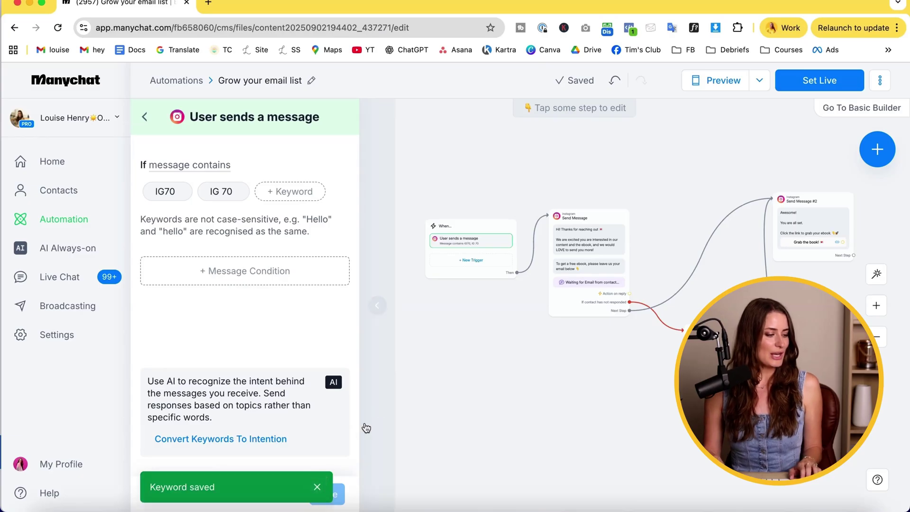
{"action": "left_click", "coordinate": [454, 317]}
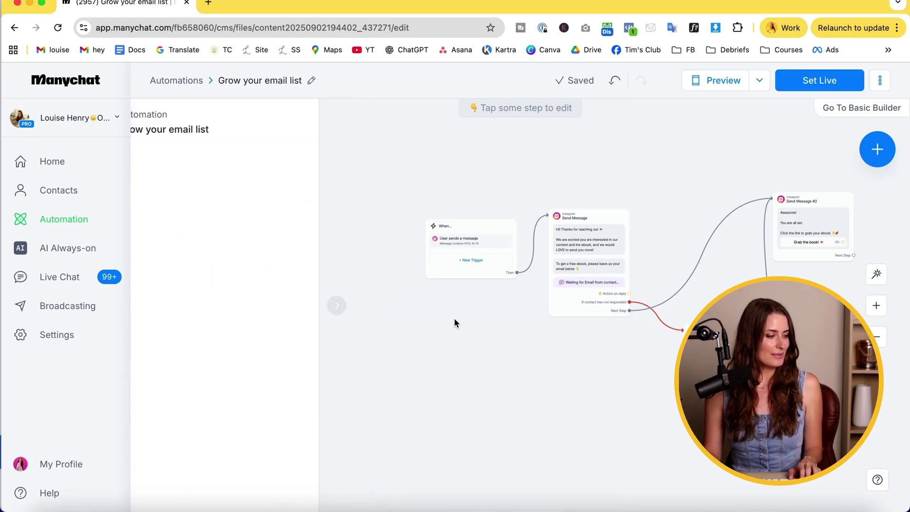
Add a trigger for comments on a Post or Reel and apply it to All Posts or Reels.
{"action": "scroll", "coordinate": [497, 204], "scroll_direction": "up", "scroll_amount": 5}
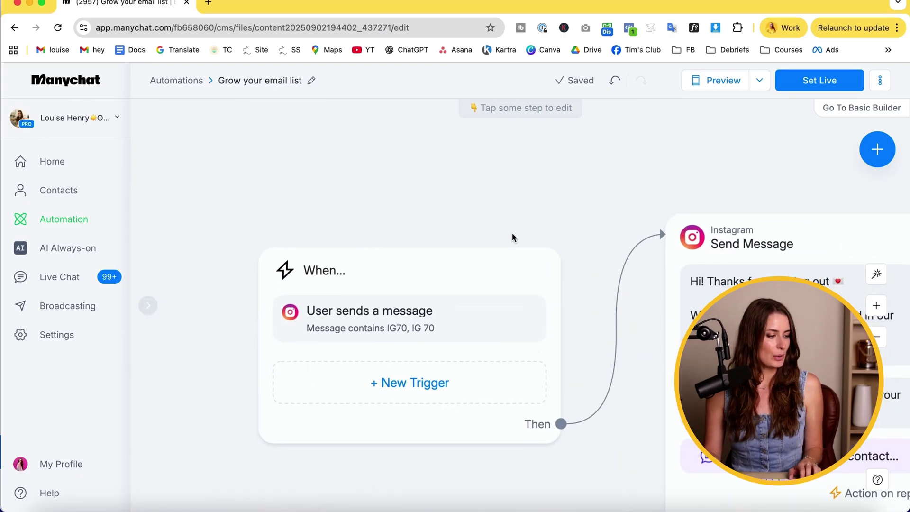
{"action": "left_click", "coordinate": [437, 298]}
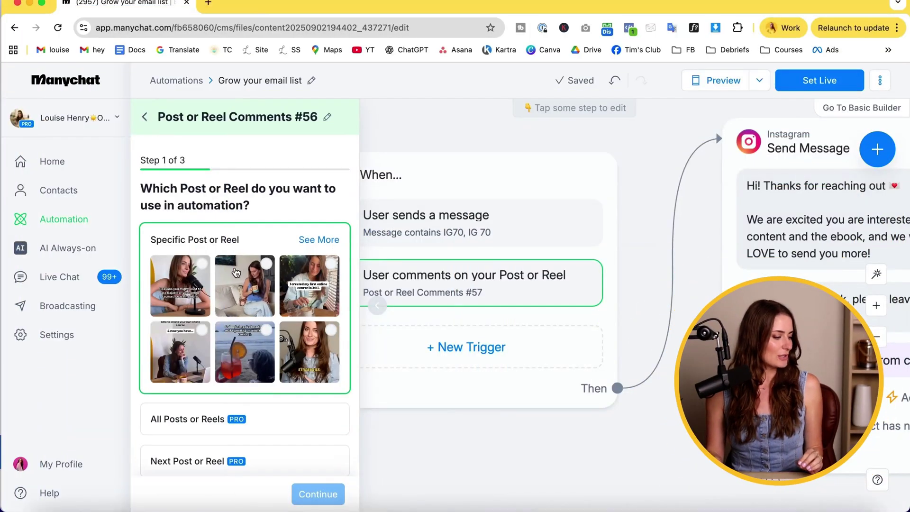
{"action": "left_click", "coordinate": [273, 419]}
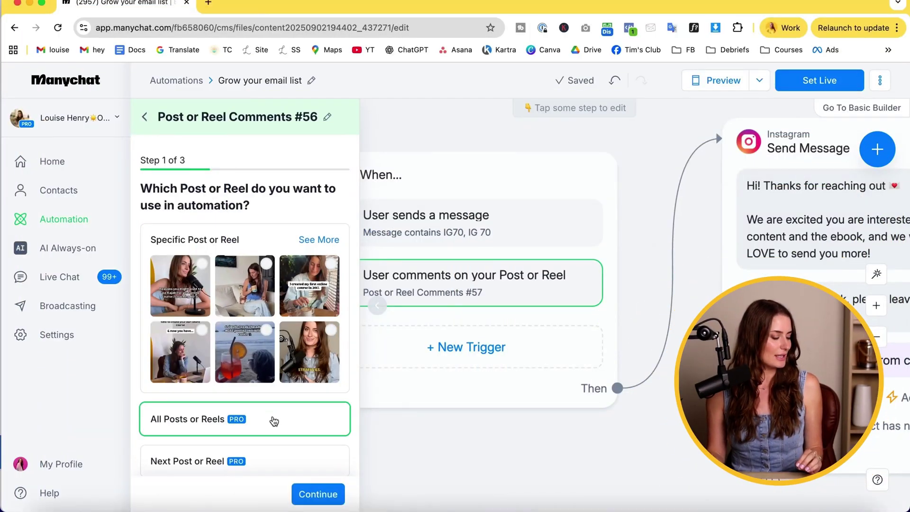
{"action": "left_click", "coordinate": [318, 494]}
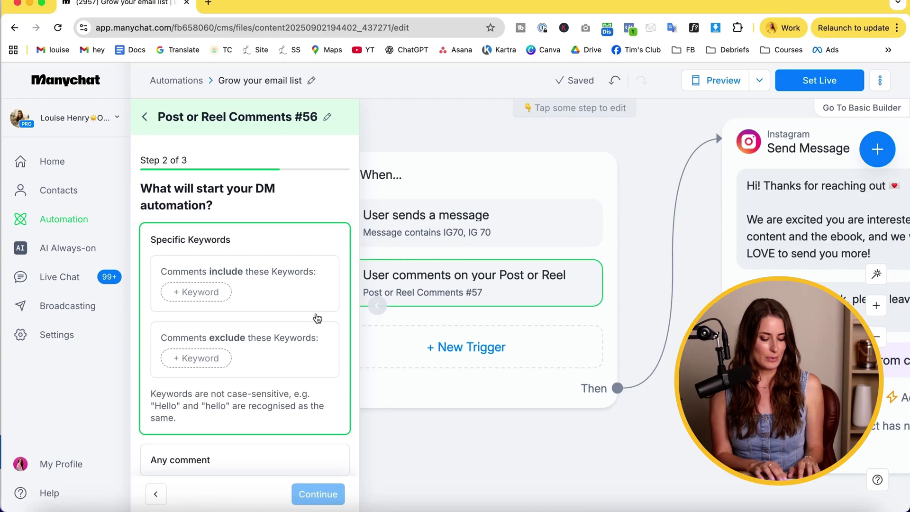
Make the comment trigger start on comments that include the keywords "IG 70" and "IG70".
{"action": "left_click", "coordinate": [200, 292]}
{"action": "type", "text": "IG 70"}
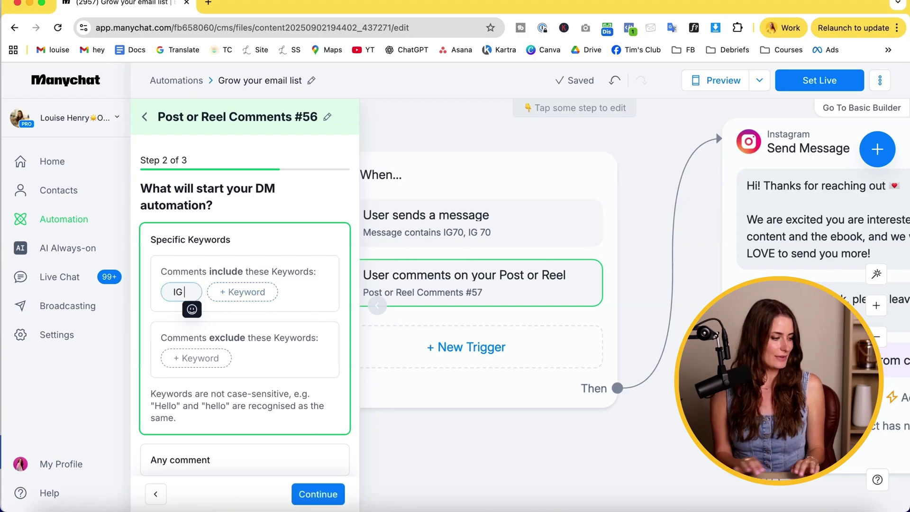
{"action": "left_click", "coordinate": [251, 293]}
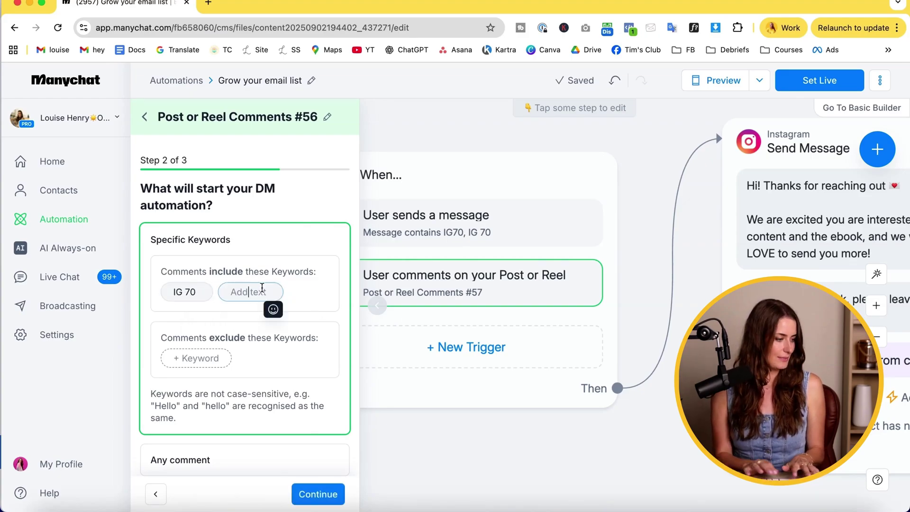
{"action": "type", "text": "IG70"}
{"action": "key", "text": "Return"}
{"action": "scroll", "coordinate": [326, 476], "scroll_direction": "down", "scroll_amount": 2}
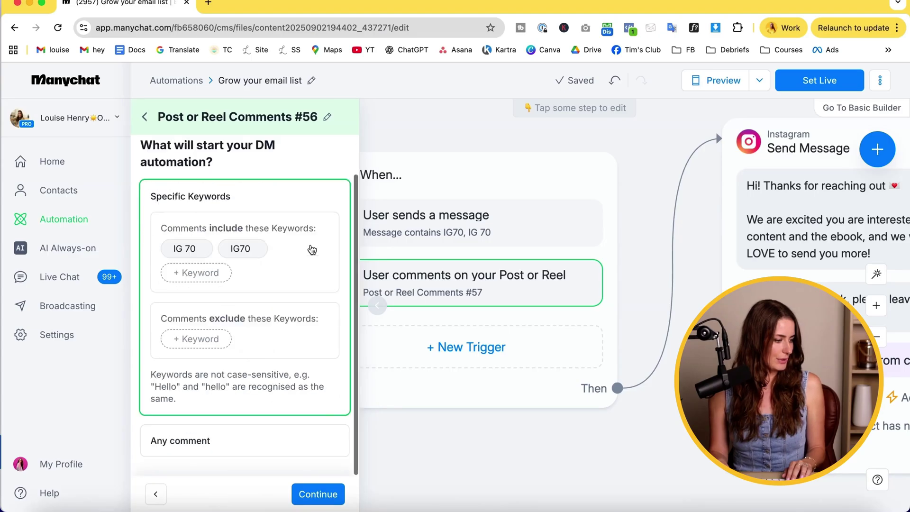
{"action": "left_click", "coordinate": [322, 493]}
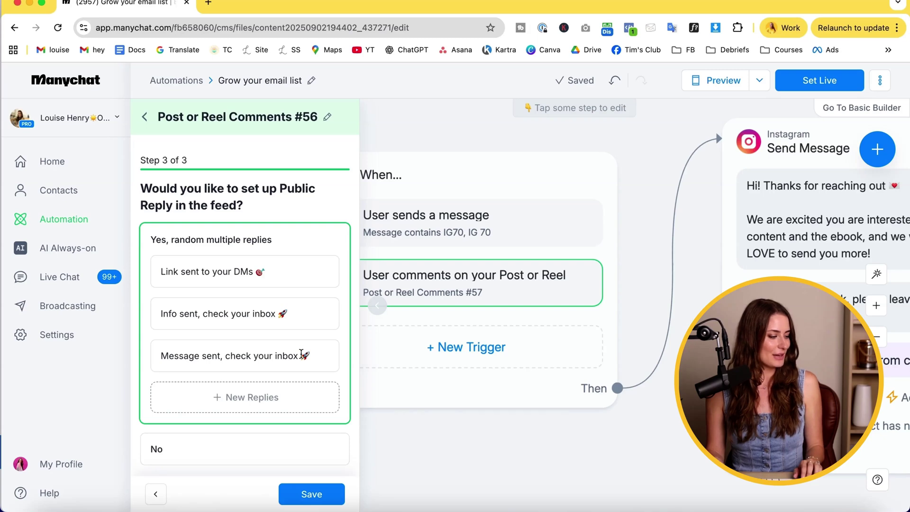
Add three more suggested public replies to the random replies and save the comment trigger.
{"action": "left_click", "coordinate": [291, 407]}
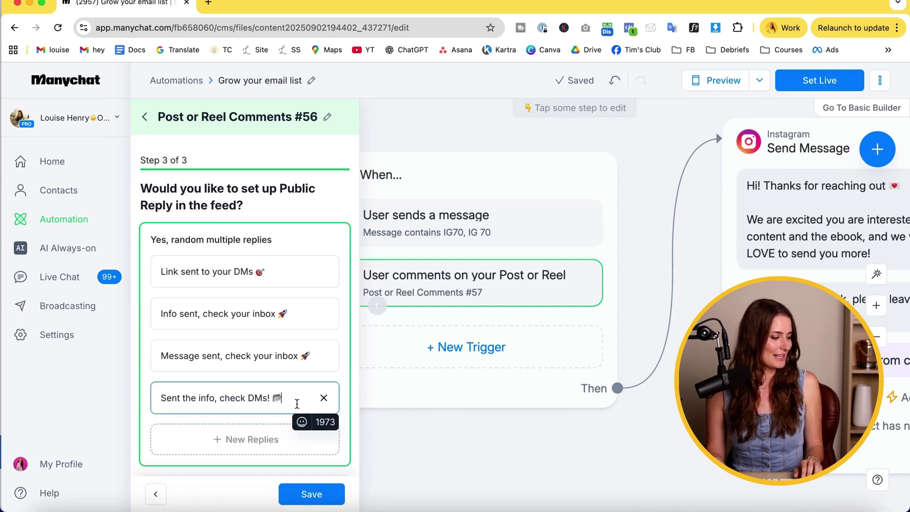
{"action": "left_click", "coordinate": [286, 430]}
{"action": "scroll", "coordinate": [286, 430], "scroll_direction": "down", "scroll_amount": 2}
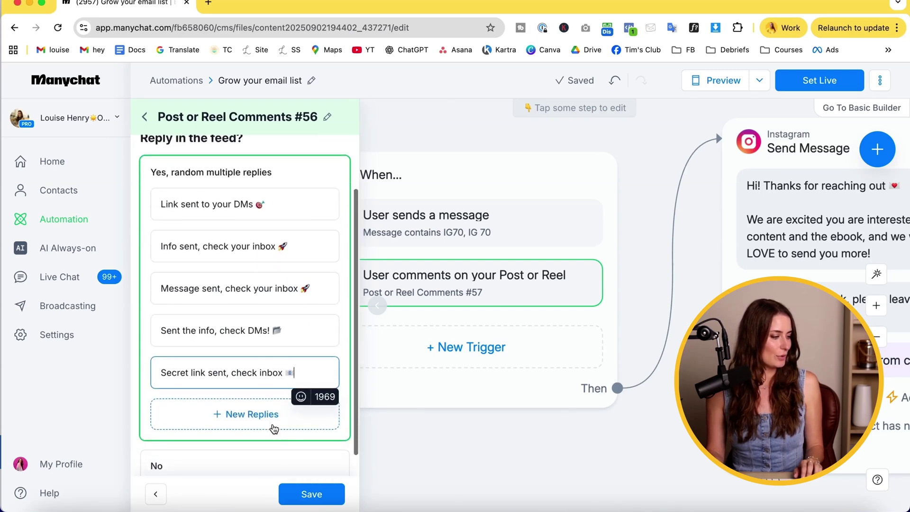
{"action": "left_click", "coordinate": [273, 422]}
{"action": "left_click", "coordinate": [216, 209]}
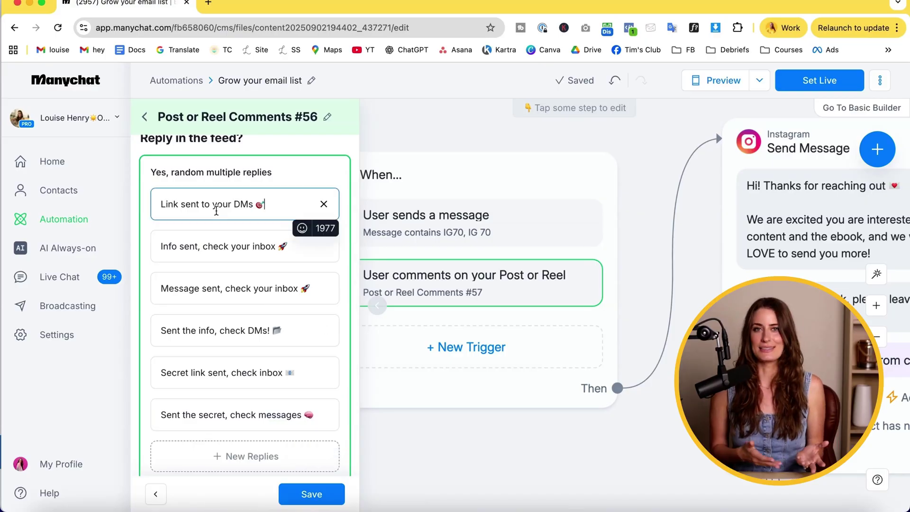
{"action": "triple_click", "coordinate": [216, 210]}
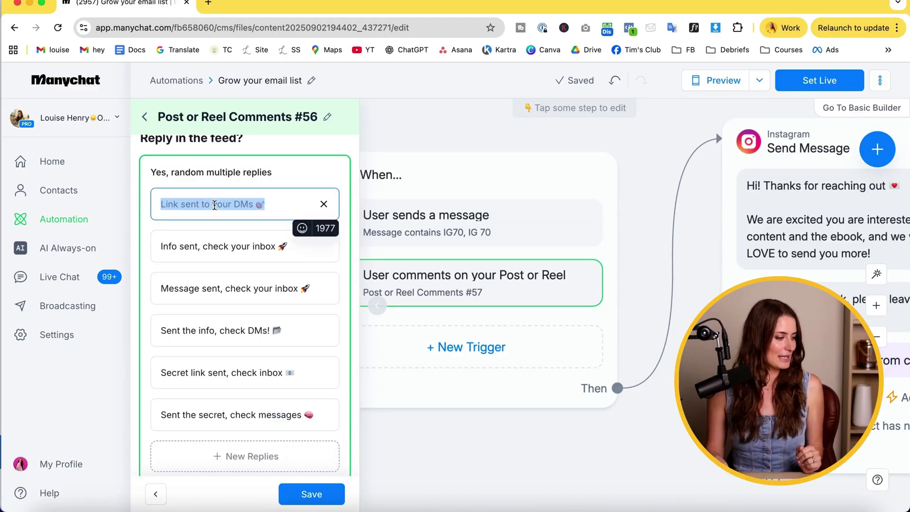
{"action": "left_click", "coordinate": [300, 495]}
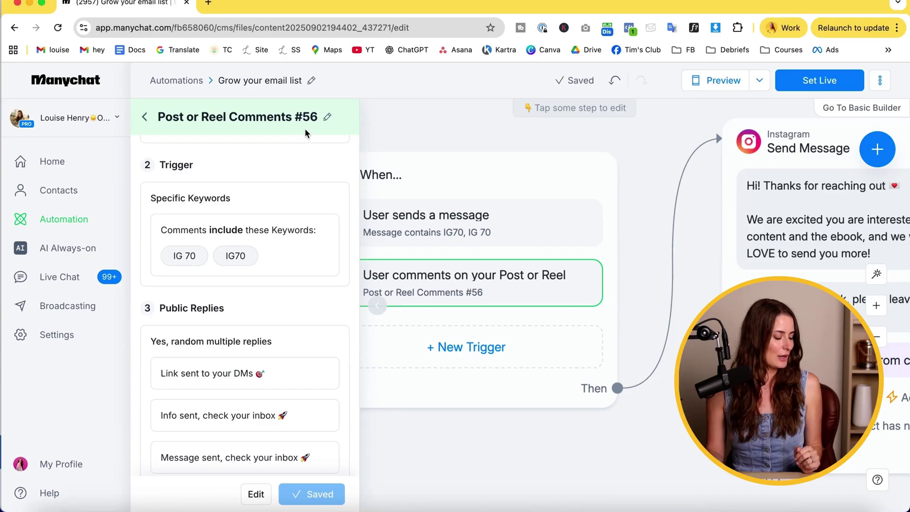
Rename the comment trigger as "Post or Reel Comments IG70, IG 70".
{"action": "left_click", "coordinate": [327, 117]}
{"action": "double_click", "coordinate": [317, 116]}
{"action": "key", "text": "BackSpace"}
{"action": "key", "text": "BackSpace"}
{"action": "type", "text": "G"}
{"action": "key", "text": "BackSpace"}
{"action": "type", "text": "I"}
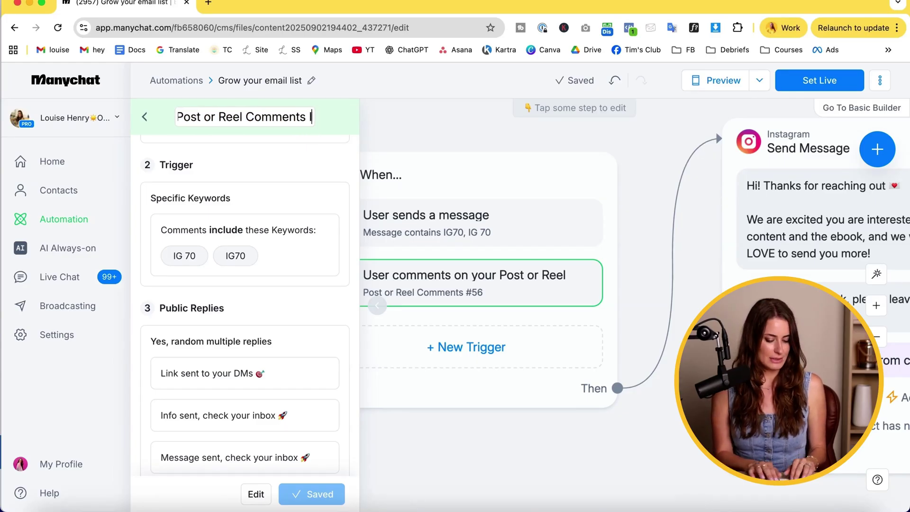
{"action": "type", "text": "G70, IG 70"}
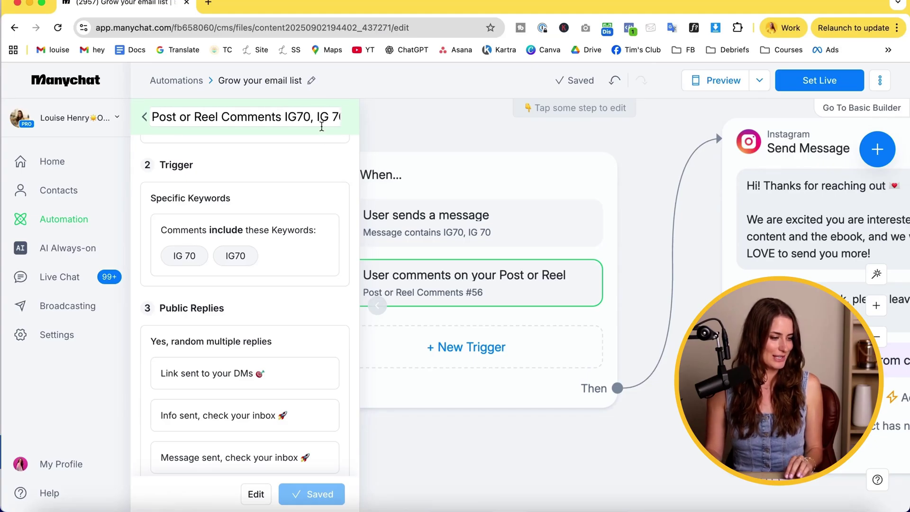
{"action": "left_click", "coordinate": [386, 137]}
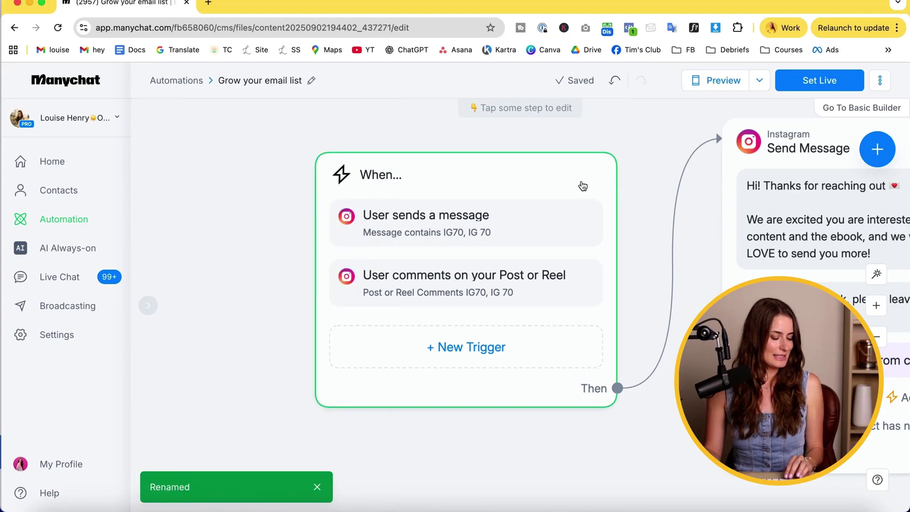
Delete the connection between the trigger block and the existing Send Message block.
{"action": "left_click_drag", "start_coordinate": [633, 146], "coordinate": [332, 150]}
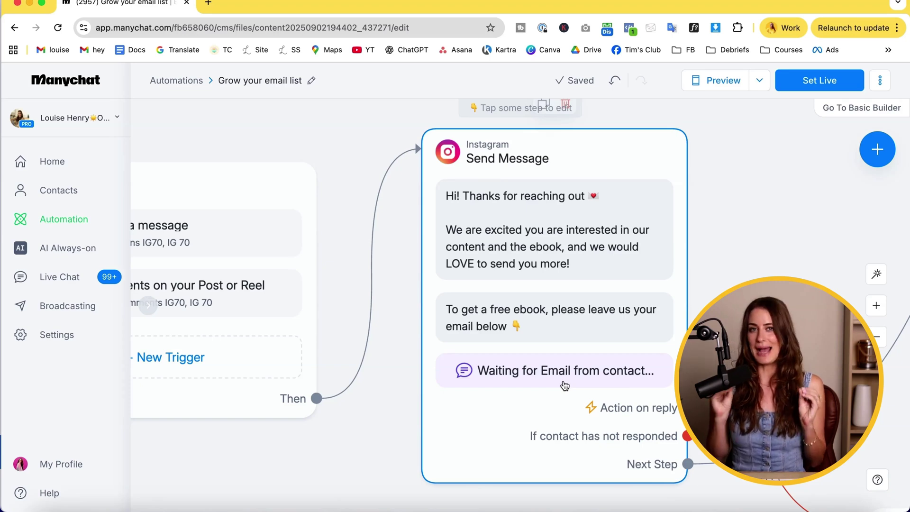
{"action": "mouse_move", "coordinate": [365, 289]}
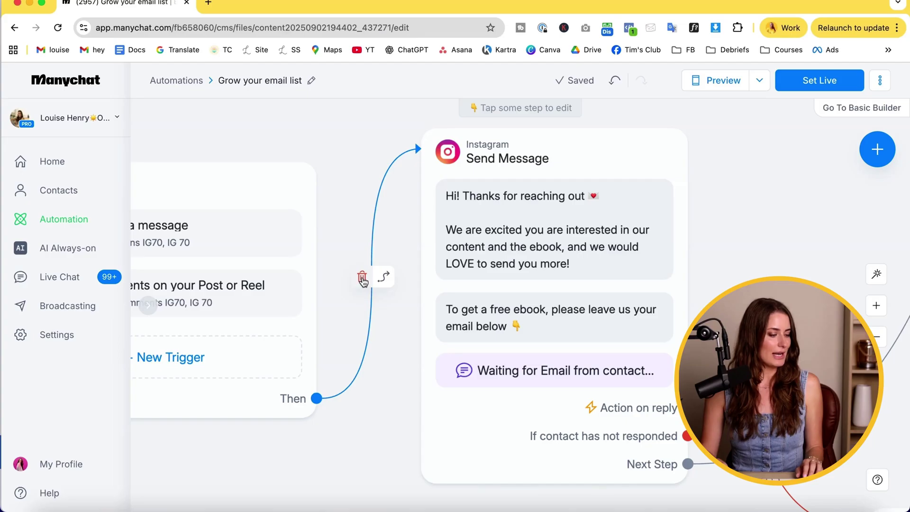
{"action": "left_click", "coordinate": [362, 279]}
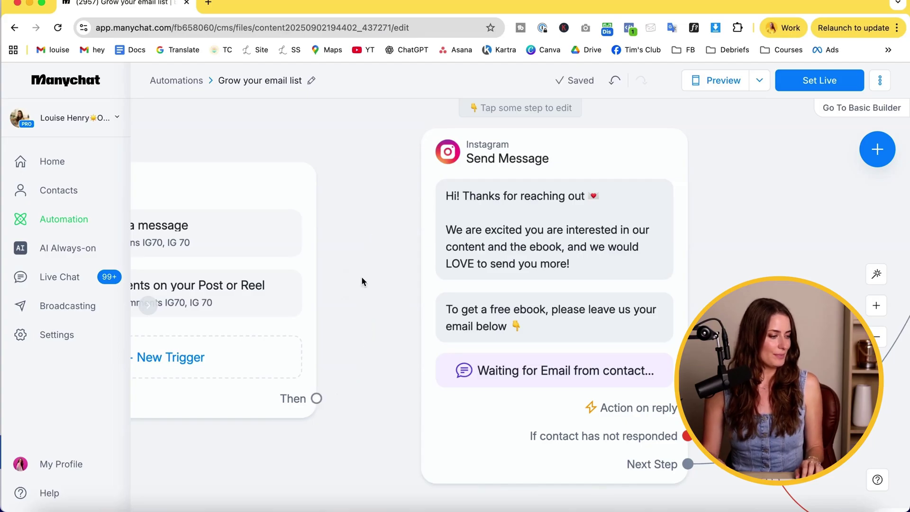
{"action": "left_click", "coordinate": [149, 306]}
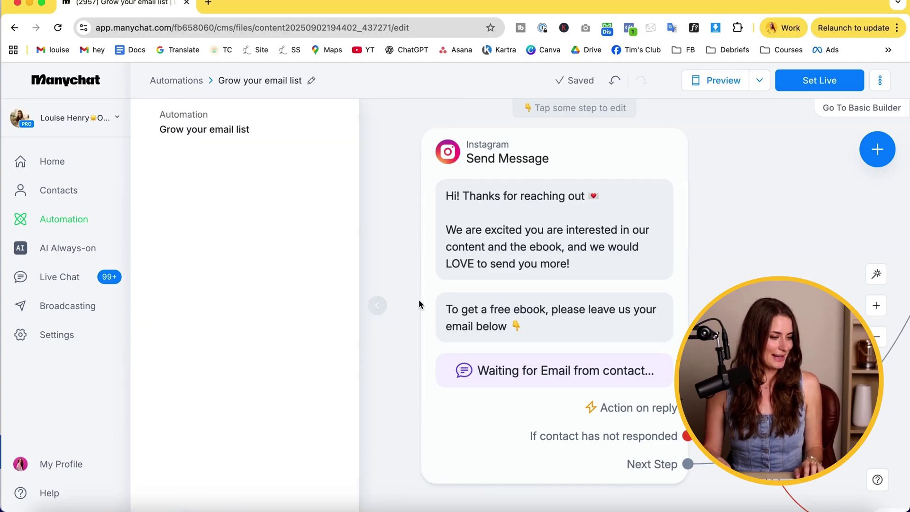
{"action": "left_click", "coordinate": [380, 309]}
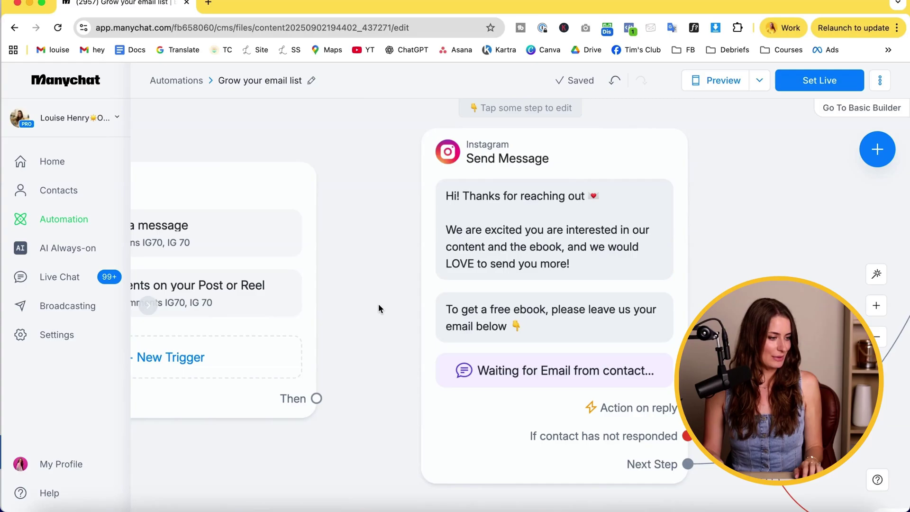
Add a new Instagram message block and move it closer to the triggers.
{"action": "left_click", "coordinate": [880, 153]}
{"action": "left_click", "coordinate": [673, 259]}
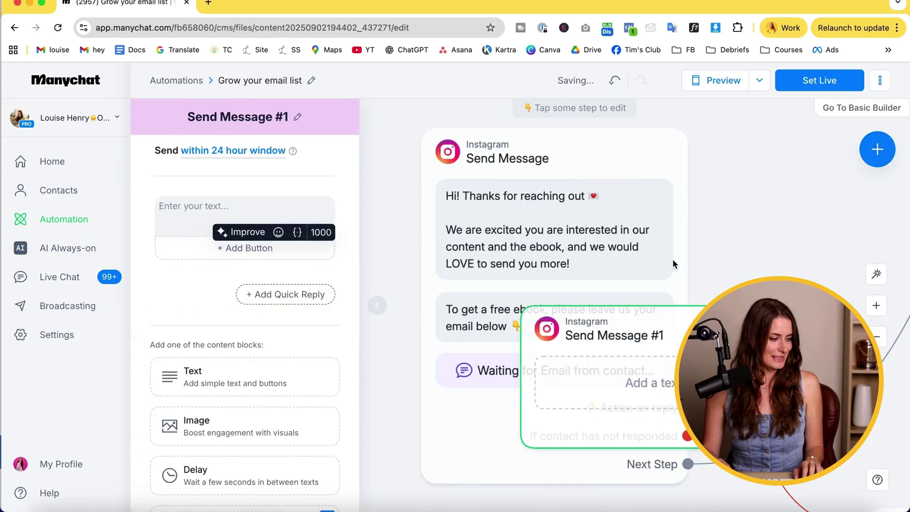
{"action": "left_click_drag", "start_coordinate": [514, 290], "coordinate": [357, 240]}
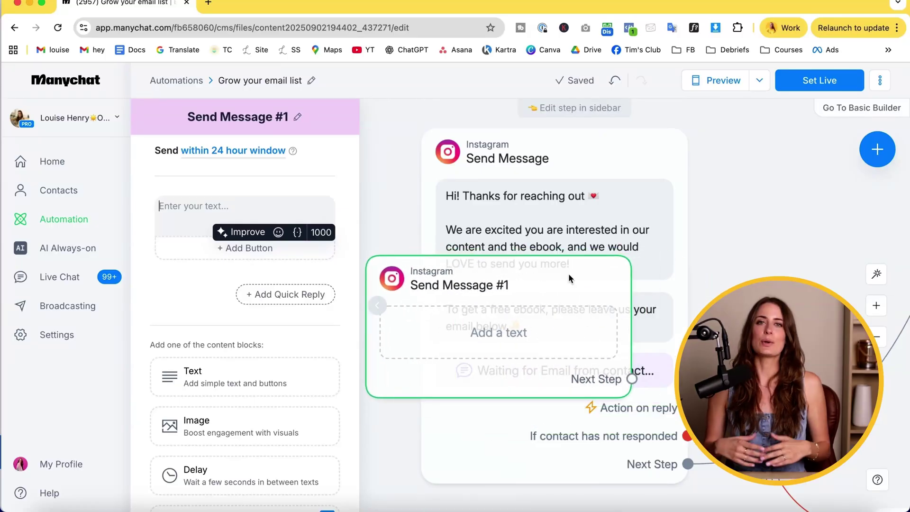
Enter "Just confirming you want me to send you the free 70 hooks for IG?" in the new message block and send it as Comment Reply.
{"action": "left_click", "coordinate": [176, 206]}
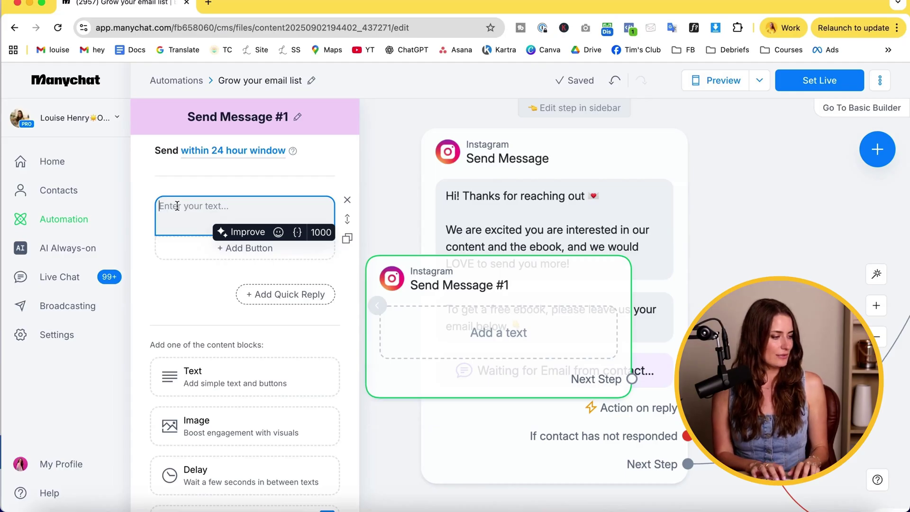
{"action": "type", "text": "Just c"}
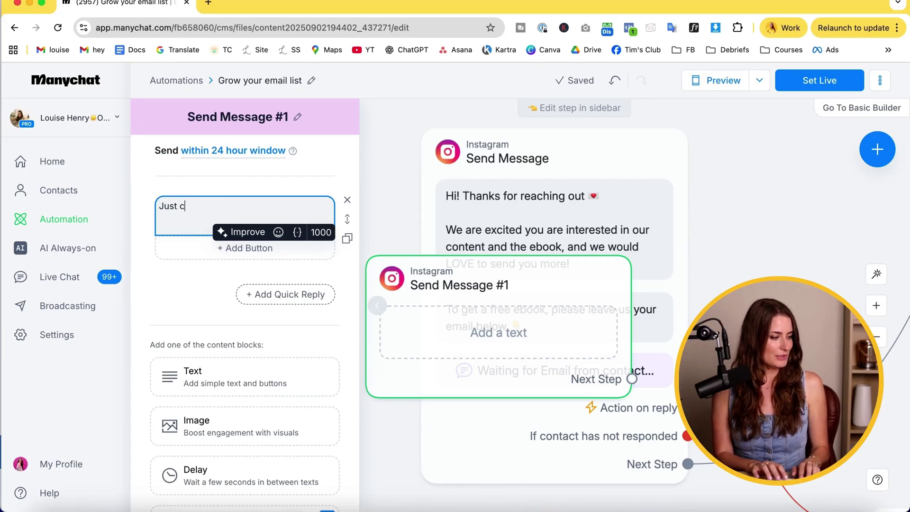
{"action": "type", "text": "onfirming you wa"}
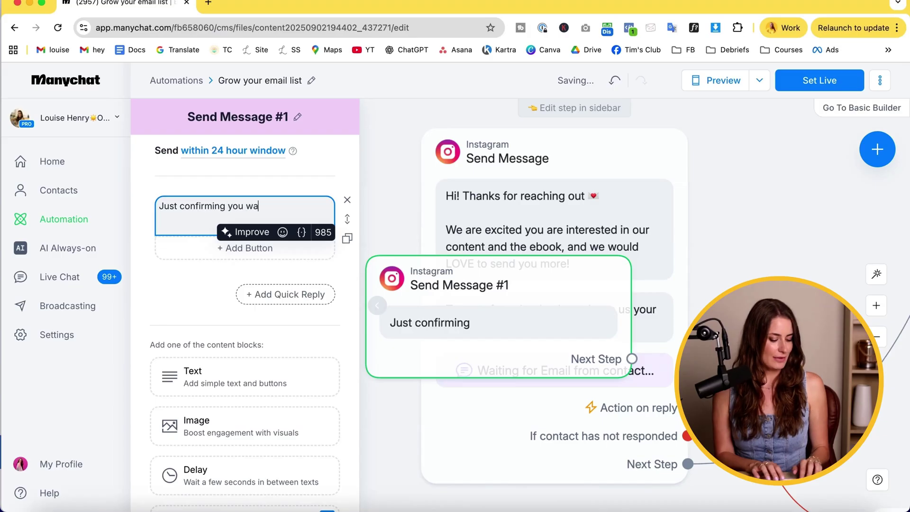
{"action": "type", "text": "nt me to send you the "}
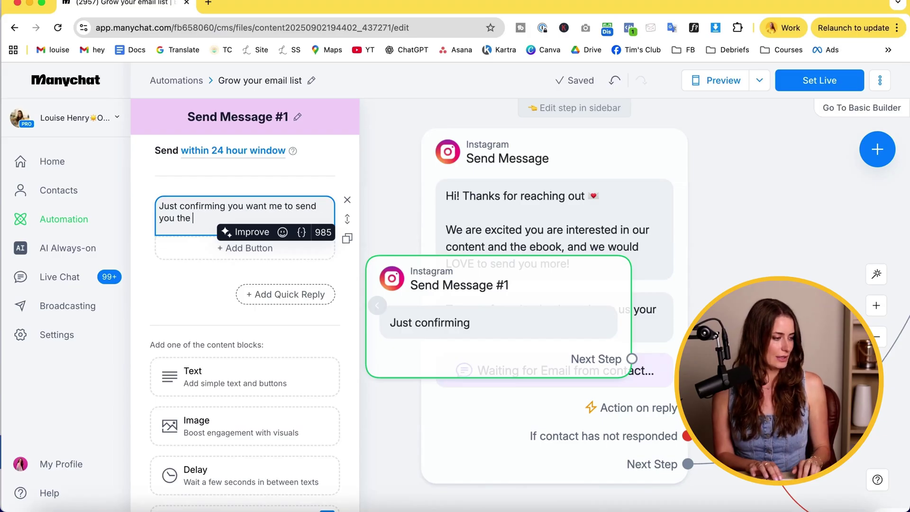
{"action": "type", "text": "free 70 hooks "}
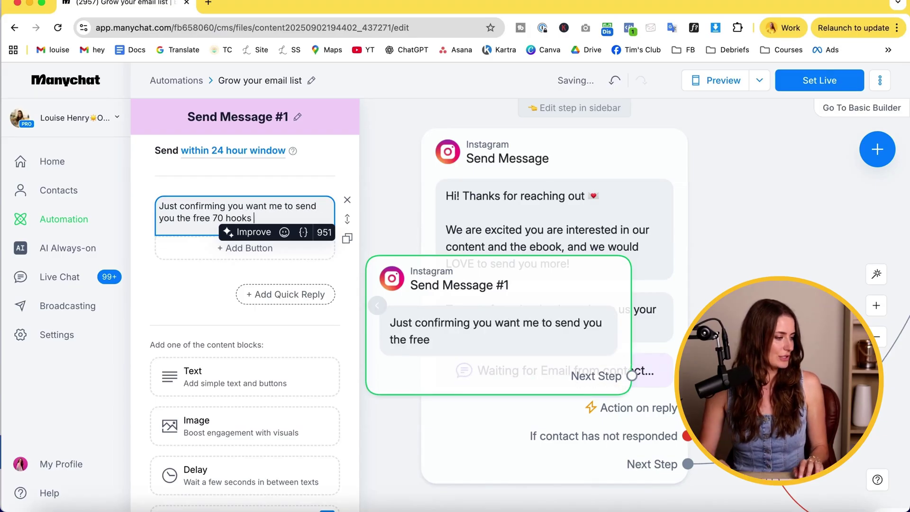
{"action": "type", "text": "for IG?"}
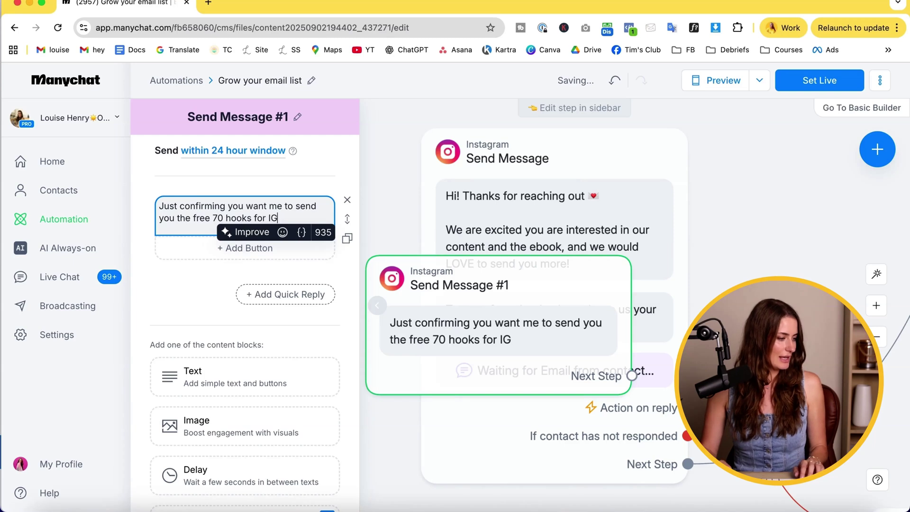
{"action": "left_click", "coordinate": [239, 151]}
{"action": "left_click", "coordinate": [236, 190]}
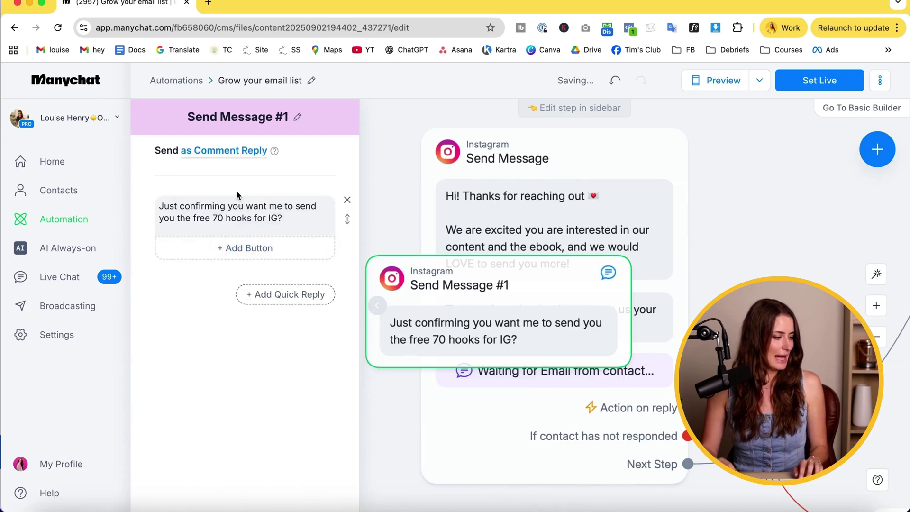
Add a button titled "Yes! ✅" under the confirmation message.
{"action": "left_click", "coordinate": [241, 252]}
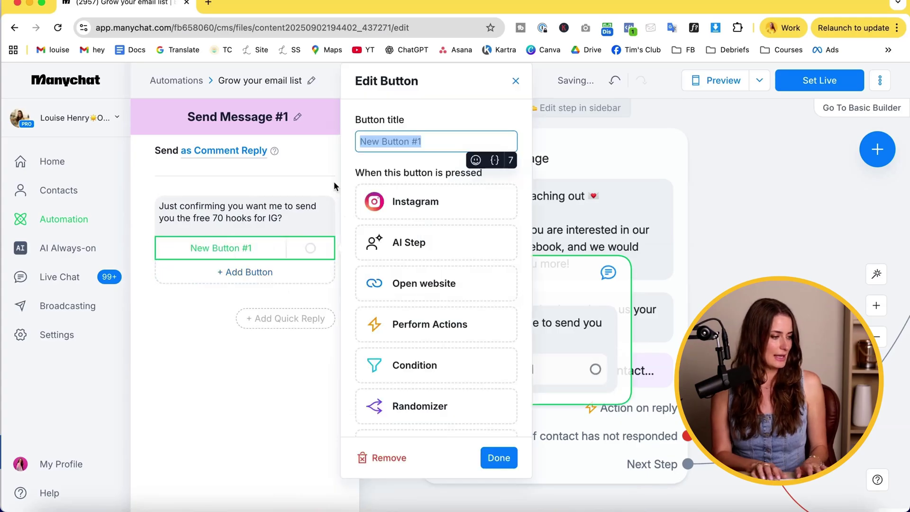
{"action": "type", "text": "Yes!"}
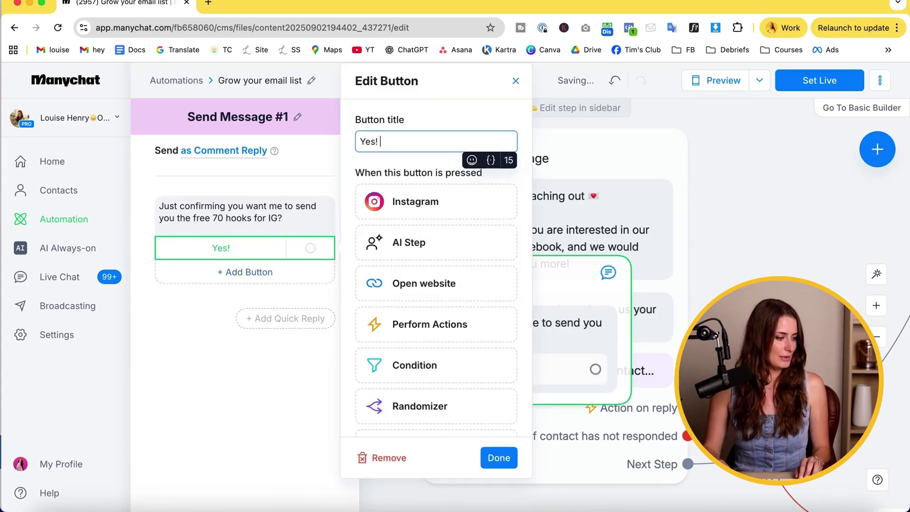
{"action": "left_click", "coordinate": [452, 157]}
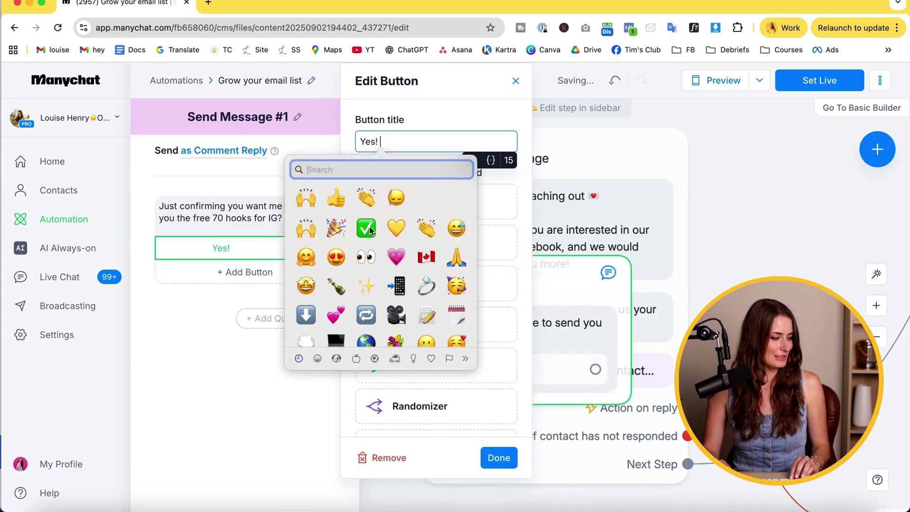
{"action": "key", "text": "Escape"}
{"action": "type", "text": "✅"}
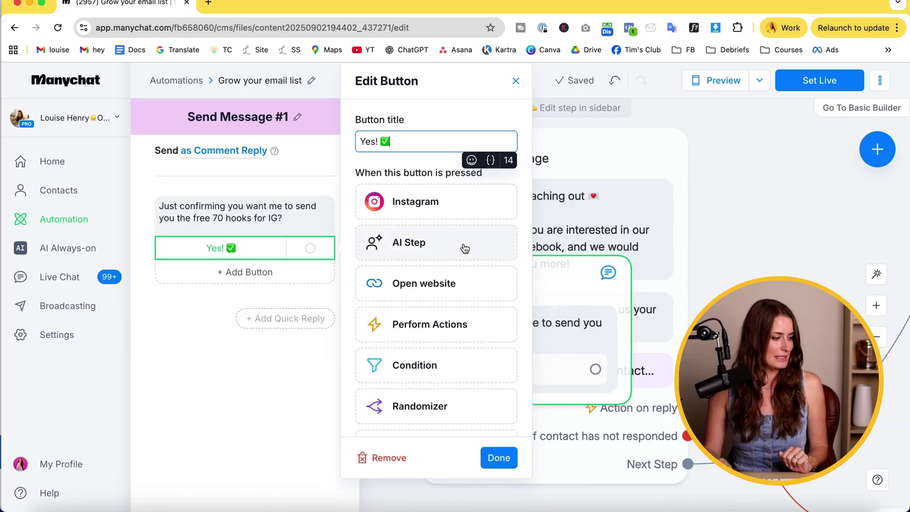
Link the "Yes! ✅" button to the existing Send Message step.
{"action": "scroll", "coordinate": [465, 249], "scroll_direction": "down", "scroll_amount": 5}
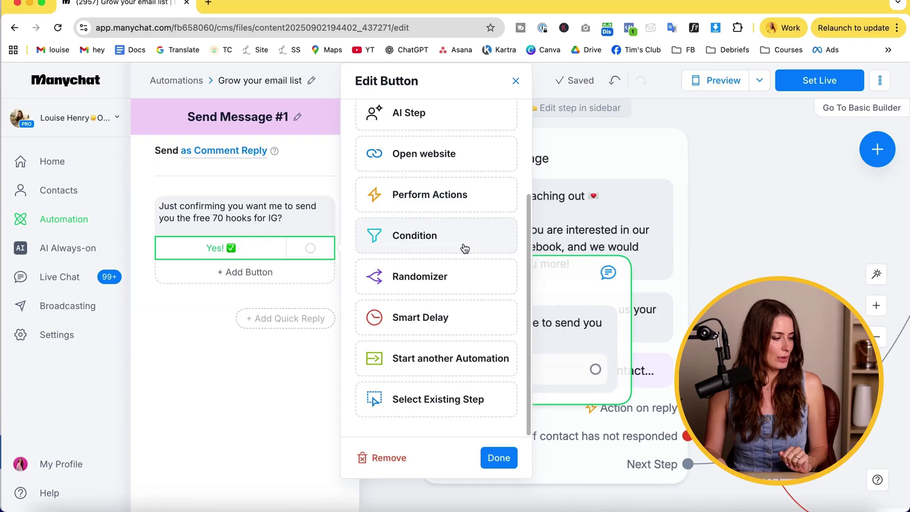
{"action": "left_click", "coordinate": [459, 404]}
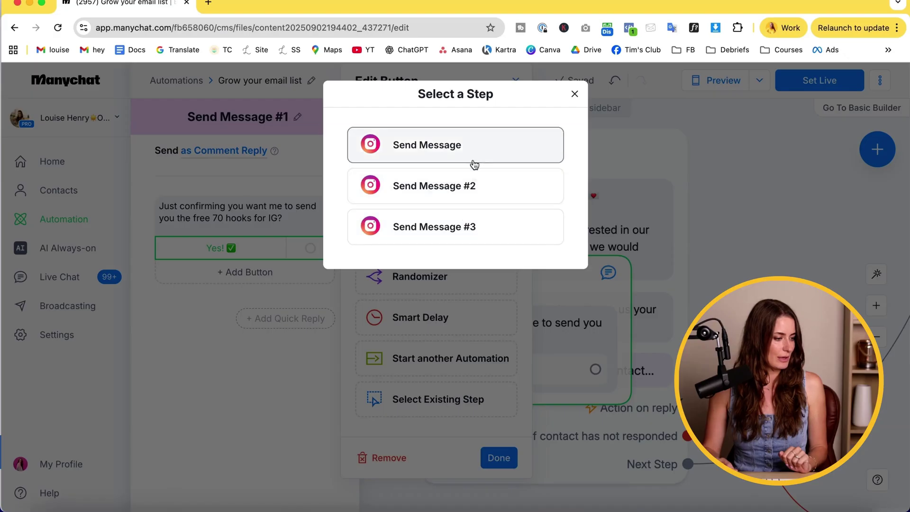
{"action": "left_click", "coordinate": [475, 150]}
{"action": "left_click", "coordinate": [499, 337]}
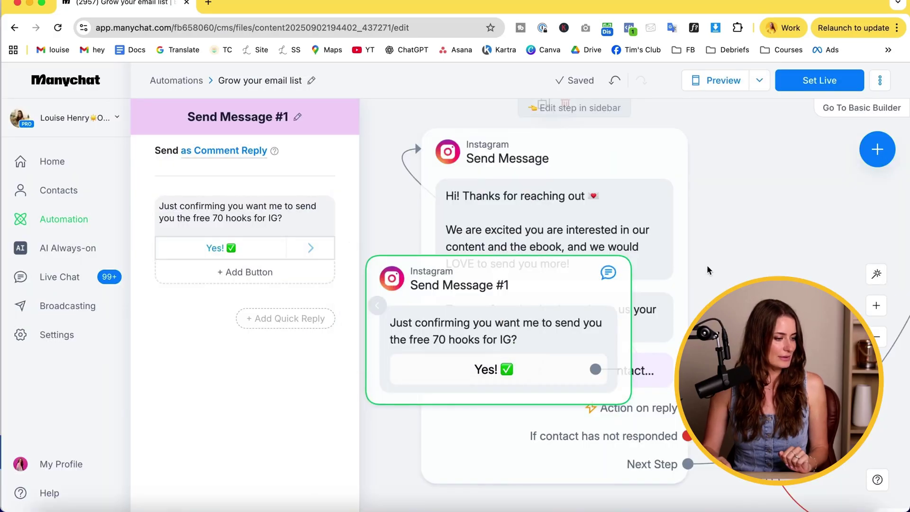
Space out the message blocks beside the triggers and connect the trigger block to Send Message #1.
{"action": "left_click_drag", "start_coordinate": [427, 281], "coordinate": [244, 237]}
{"action": "scroll", "coordinate": [357, 143], "scroll_direction": "left", "scroll_amount": 10}
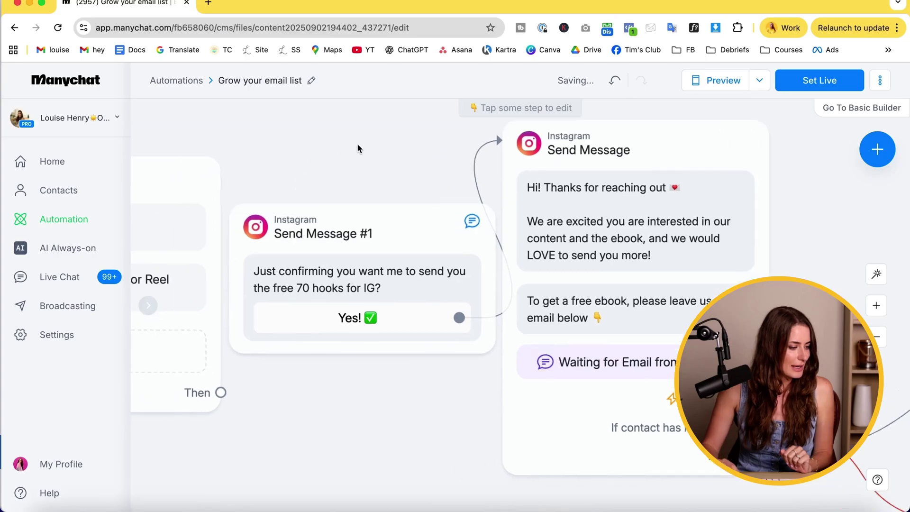
{"action": "left_click_drag", "start_coordinate": [664, 228], "coordinate": [592, 219]}
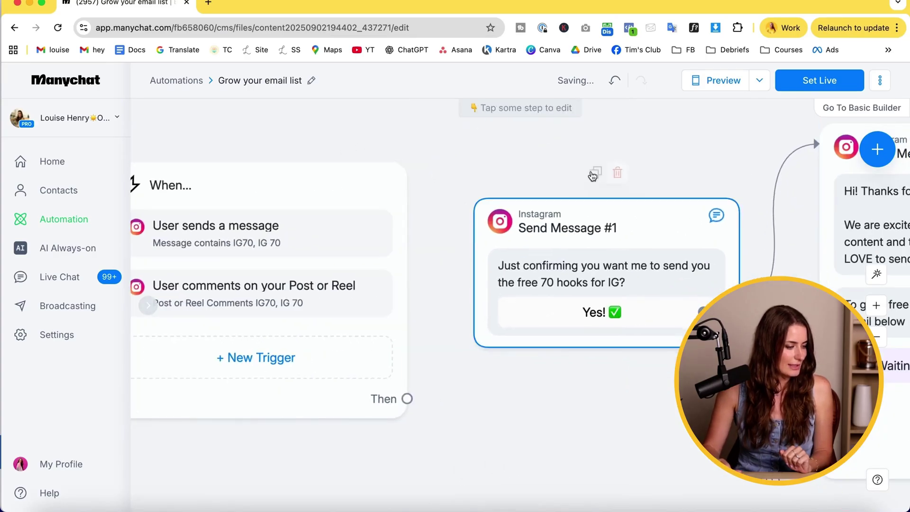
{"action": "left_click", "coordinate": [407, 399]}
{"action": "left_click", "coordinate": [474, 275]}
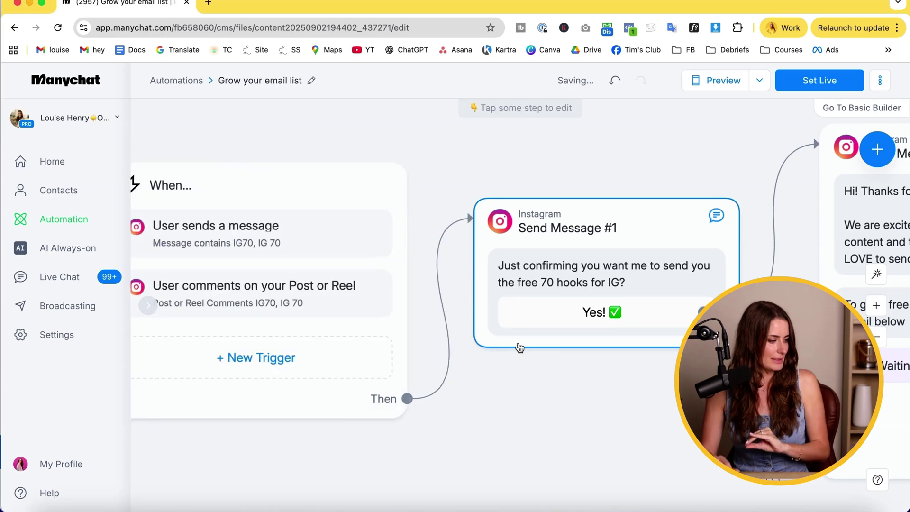
Delete the "Hi! Thanks for reaching out" text from the Send Message block that asks for the email.
{"action": "scroll", "coordinate": [531, 390], "scroll_direction": "down", "scroll_amount": 5}
{"action": "scroll", "coordinate": [550, 421], "scroll_direction": "down", "scroll_amount": 5}
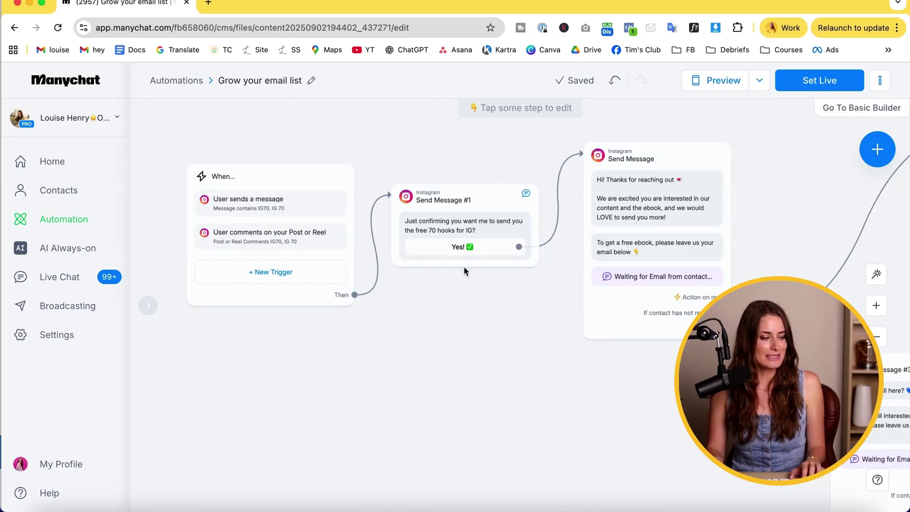
{"action": "scroll", "coordinate": [471, 270], "scroll_direction": "up", "scroll_amount": 5}
{"action": "left_click_drag", "start_coordinate": [439, 341], "coordinate": [434, 421]}
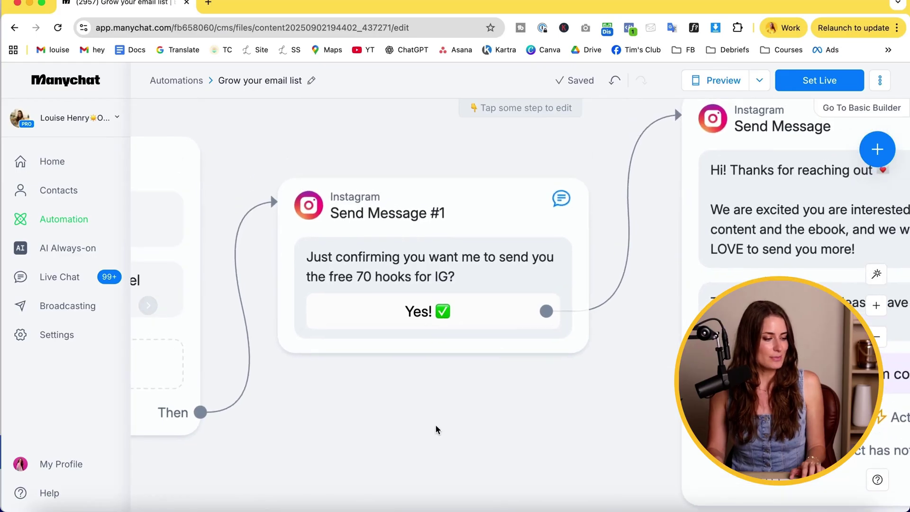
{"action": "left_click_drag", "start_coordinate": [435, 424], "coordinate": [256, 427]}
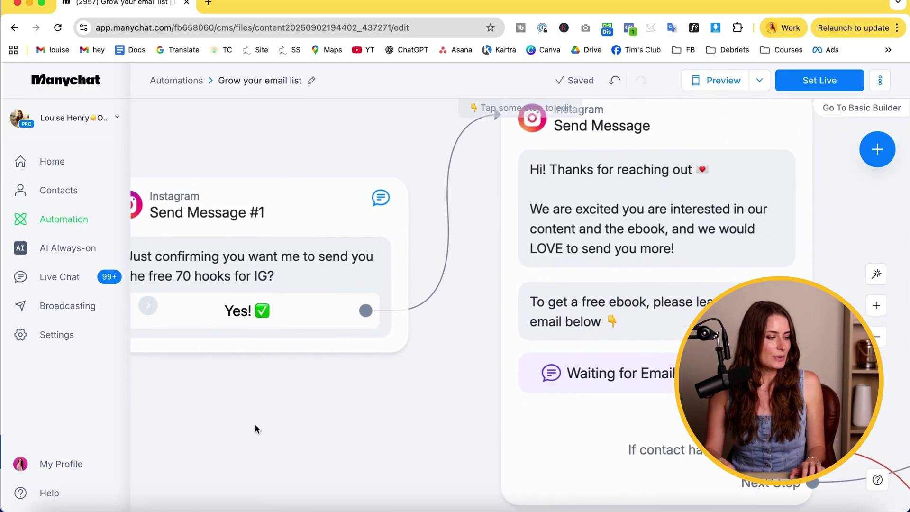
{"action": "left_click_drag", "start_coordinate": [445, 368], "coordinate": [286, 398]}
{"action": "scroll", "coordinate": [285, 398], "scroll_direction": "down", "scroll_amount": 5}
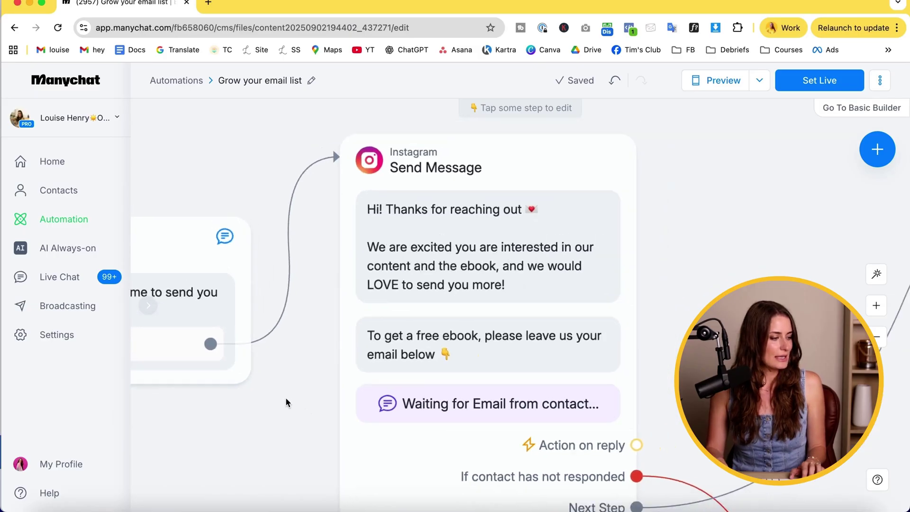
{"action": "left_click", "coordinate": [479, 264]}
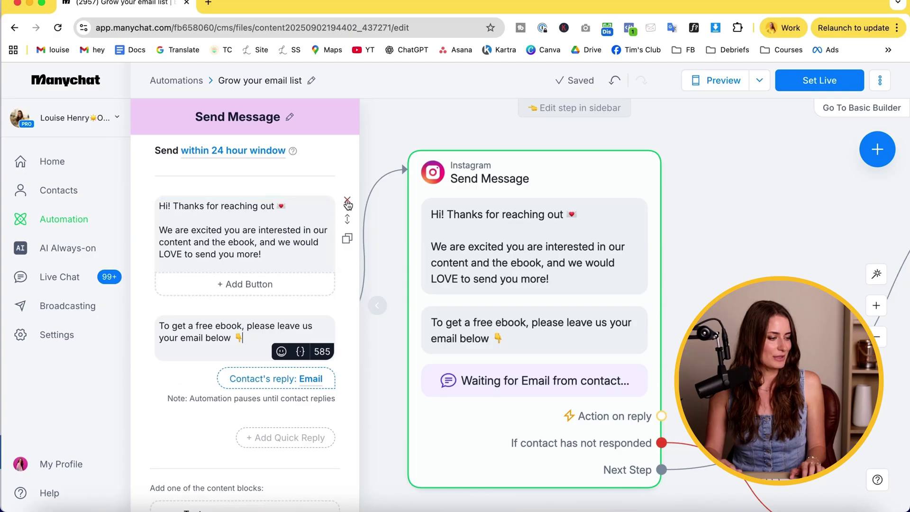
{"action": "left_click", "coordinate": [348, 202]}
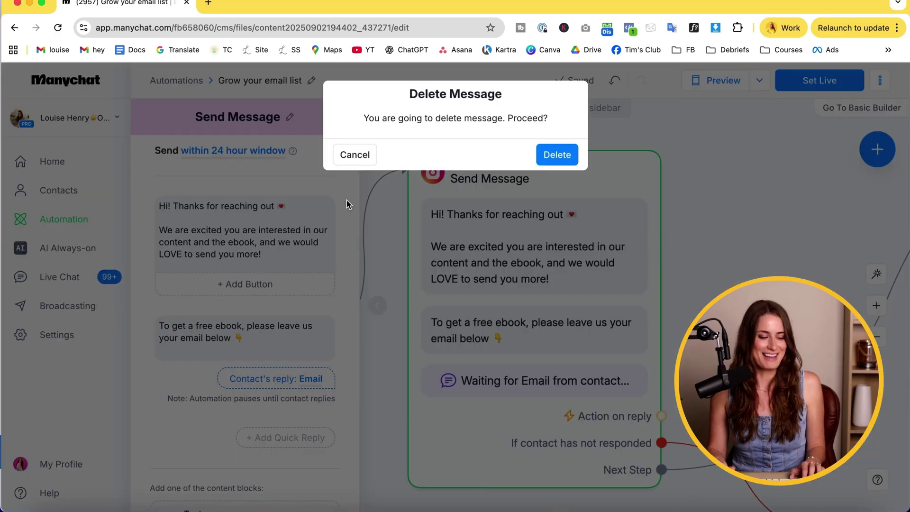
{"action": "left_click", "coordinate": [568, 156]}
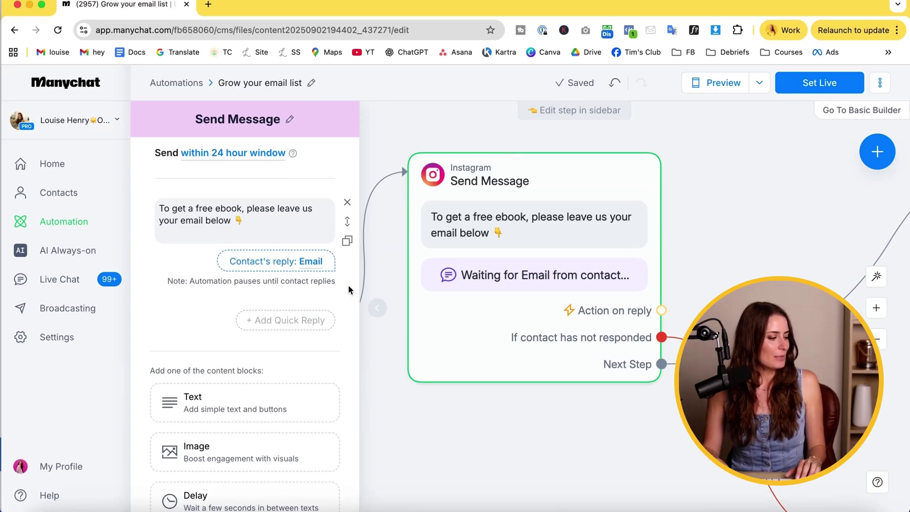
Reword the email request as "To get a free IG hooks, please leave me your email below 👇" and review its email reply settings.
{"action": "left_click", "coordinate": [228, 208]}
{"action": "double_click", "coordinate": [235, 209]}
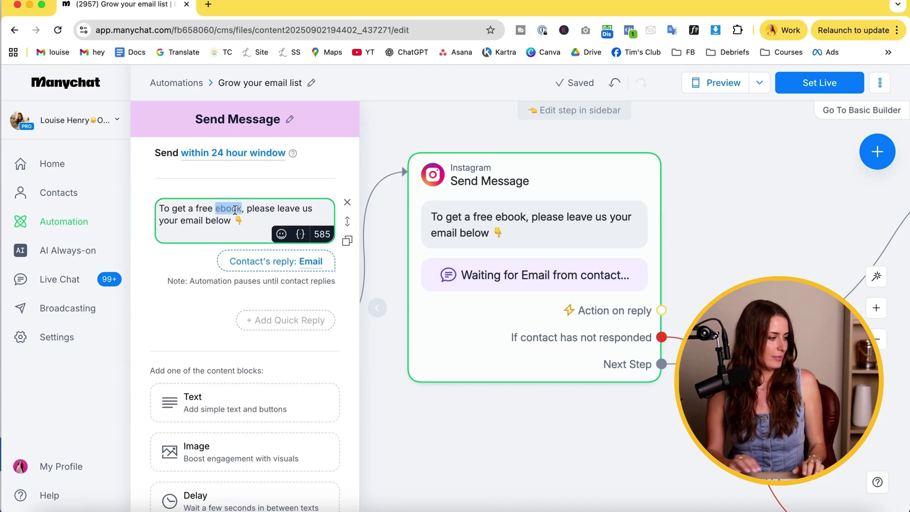
{"action": "type", "text": "hooks"}
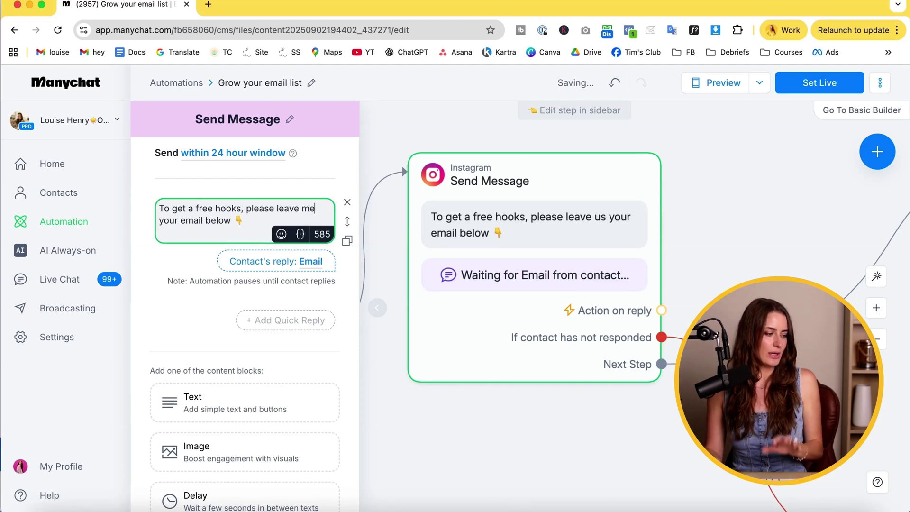
{"action": "left_click", "coordinate": [216, 207]}
{"action": "type", "text": "IG"}
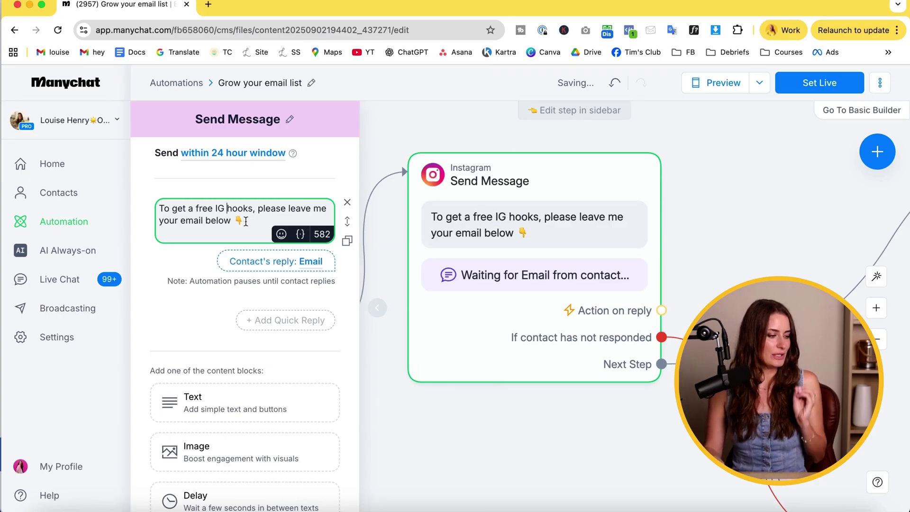
{"action": "left_click", "coordinate": [308, 267]}
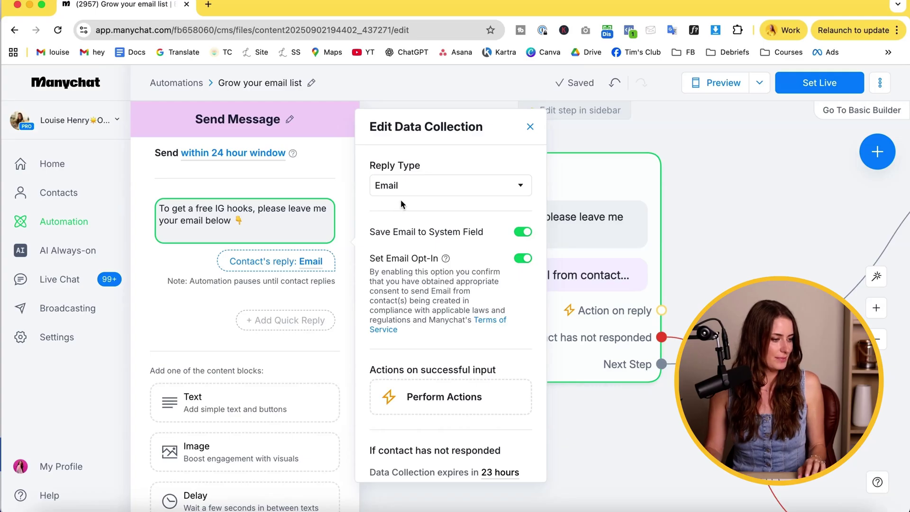
{"action": "left_click", "coordinate": [340, 296]}
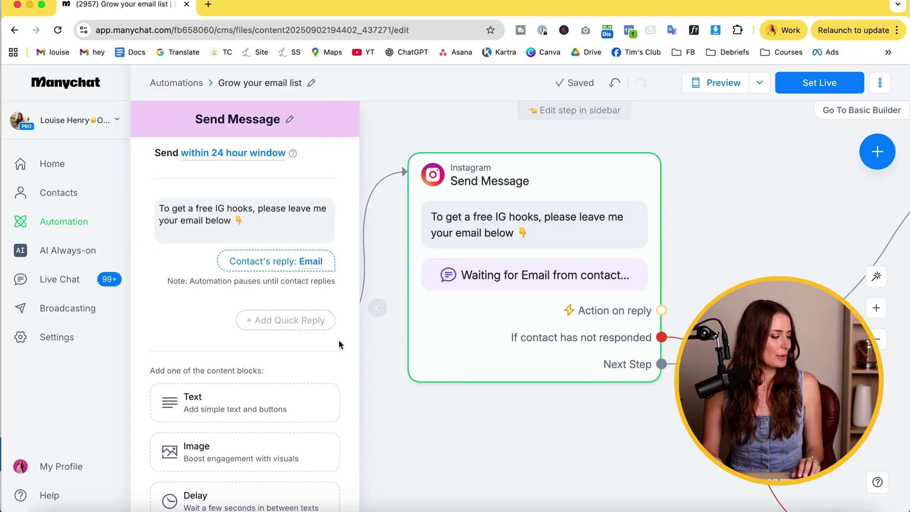
Add a data collection block to the Send Message step with the question "and your first name?".
{"action": "scroll", "coordinate": [338, 339], "scroll_direction": "down", "scroll_amount": 5}
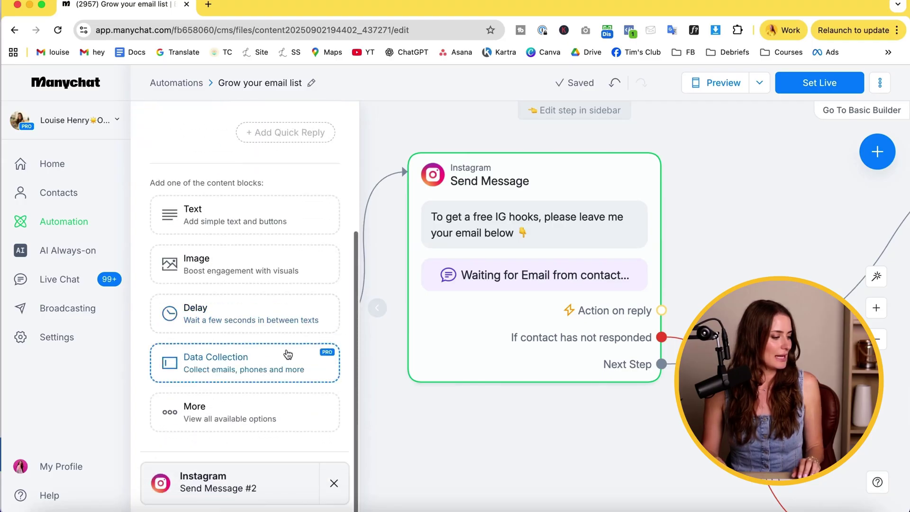
{"action": "left_click", "coordinate": [269, 365]}
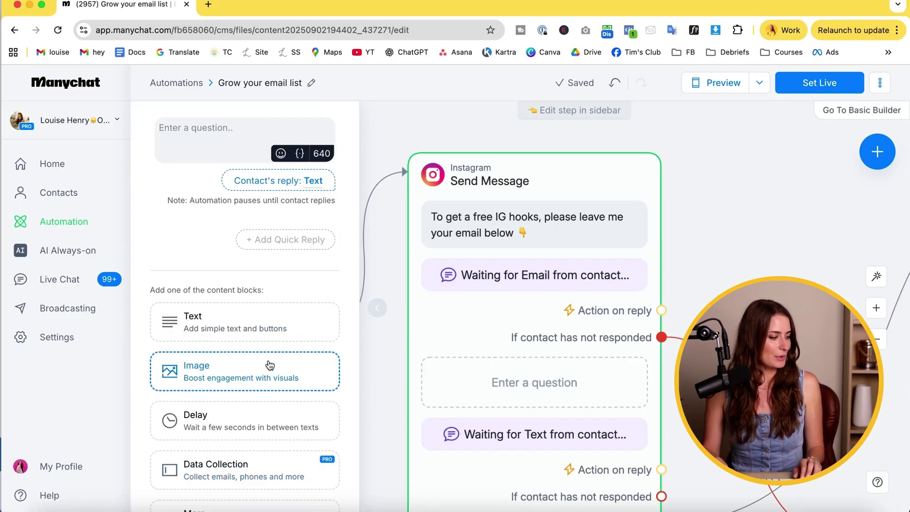
{"action": "left_click", "coordinate": [228, 138]}
{"action": "type", "text": "a"}
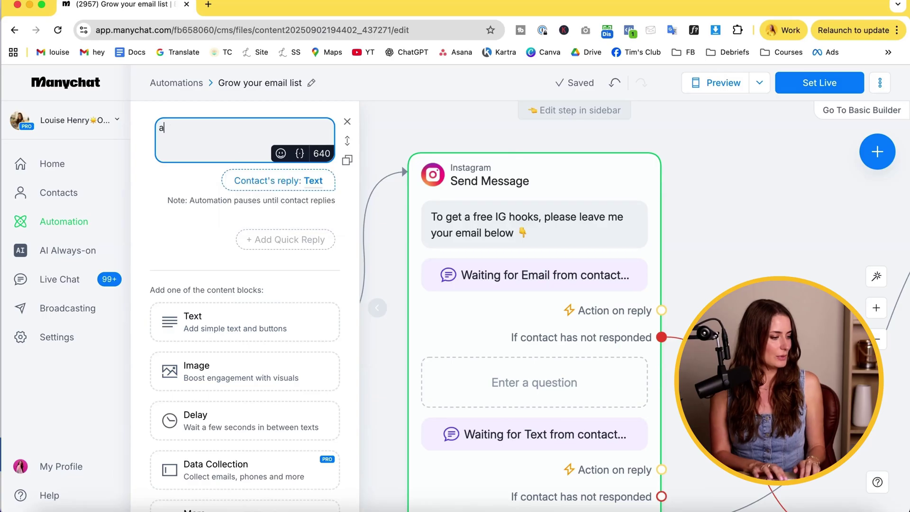
{"action": "type", "text": "nd your first name?"}
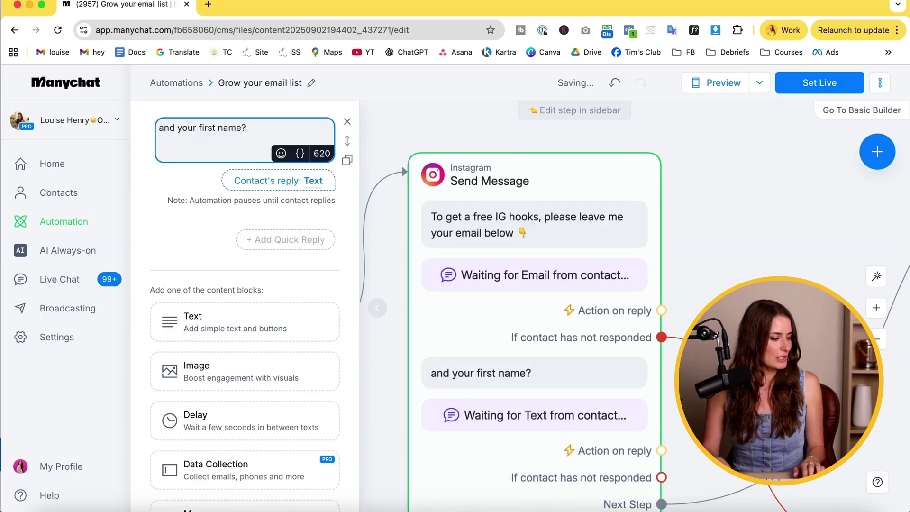
Set the reply type of the "and your first name?" question to First name.
{"action": "left_click", "coordinate": [316, 185]}
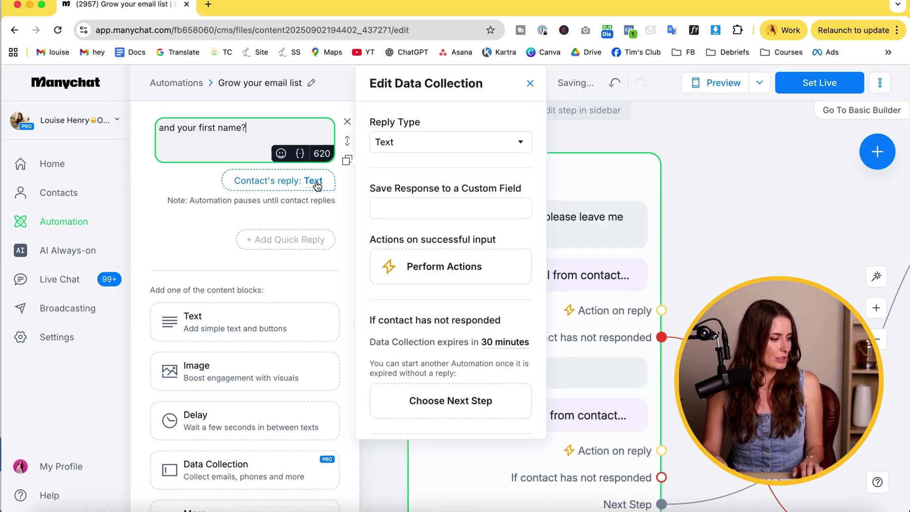
{"action": "left_click", "coordinate": [427, 142]}
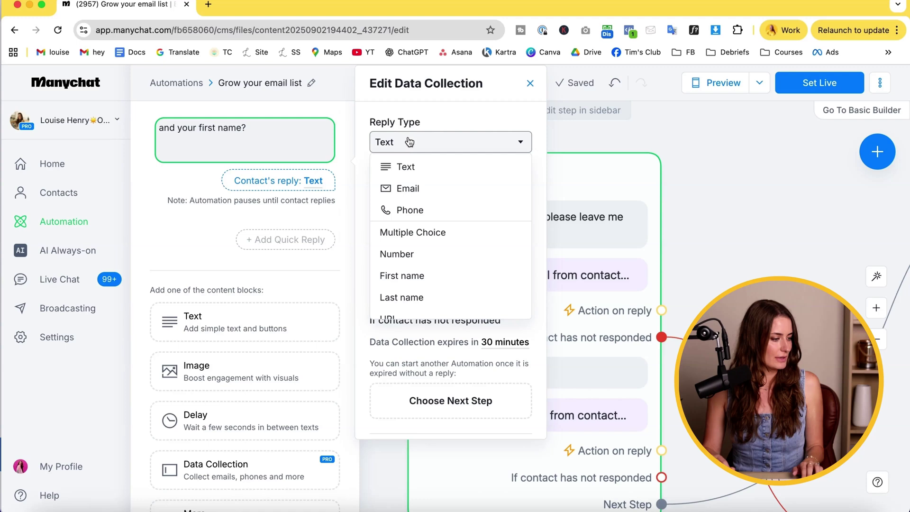
{"action": "left_click", "coordinate": [416, 278]}
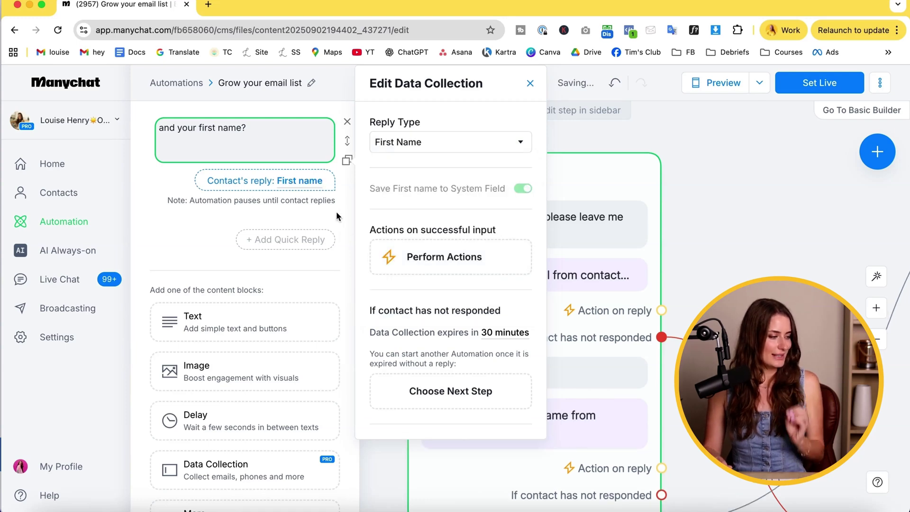
{"action": "left_click", "coordinate": [341, 256]}
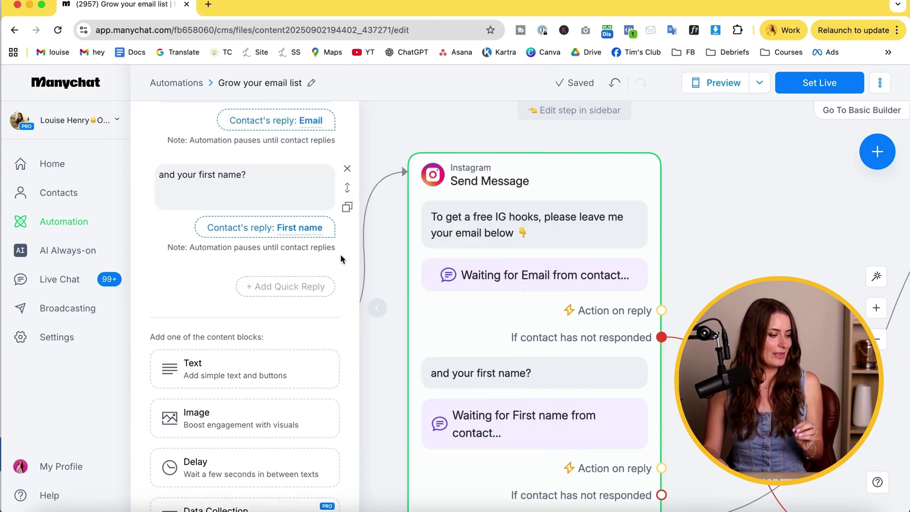
Reword Send Message #3's email request as "If you are still interested in getting my free IG hooks, please leave me your email below 👇".
{"action": "scroll", "coordinate": [712, 258], "scroll_direction": "right", "scroll_amount": 5}
{"action": "scroll", "coordinate": [712, 258], "scroll_direction": "down", "scroll_amount": 2}
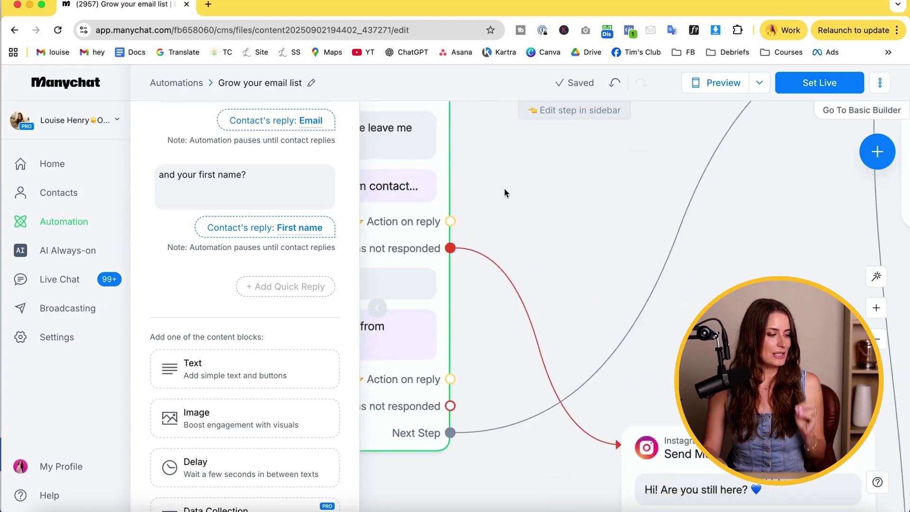
{"action": "scroll", "coordinate": [697, 261], "scroll_direction": "down", "scroll_amount": 5}
{"action": "scroll", "coordinate": [697, 261], "scroll_direction": "right", "scroll_amount": 5}
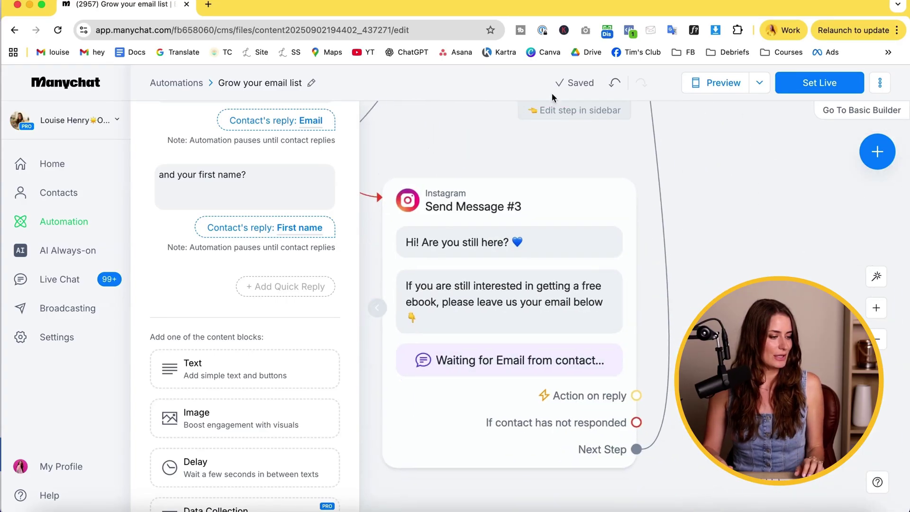
{"action": "scroll", "coordinate": [571, 89], "scroll_direction": "left", "scroll_amount": 2}
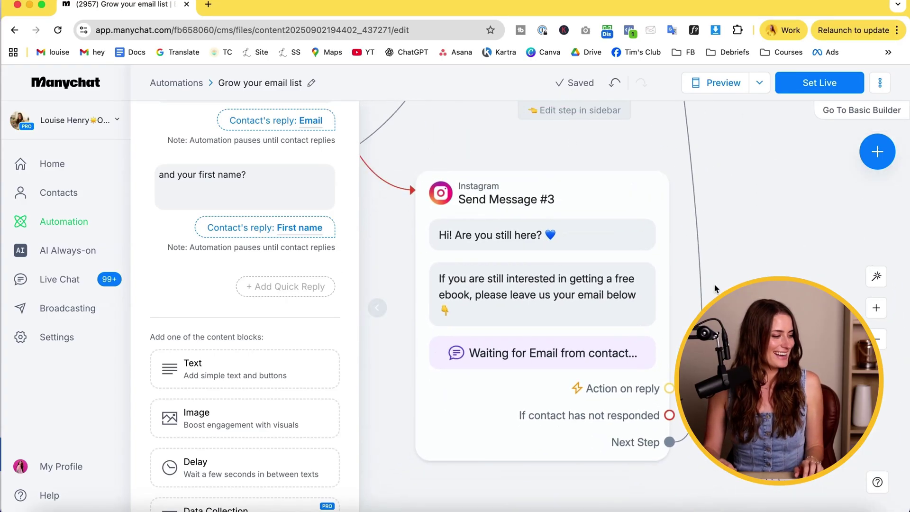
{"action": "left_click", "coordinate": [626, 286]}
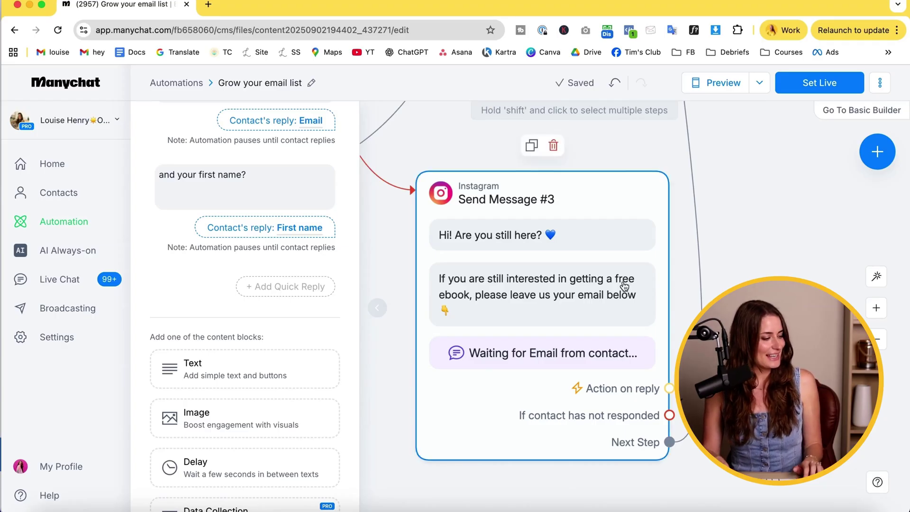
{"action": "left_click", "coordinate": [596, 299]}
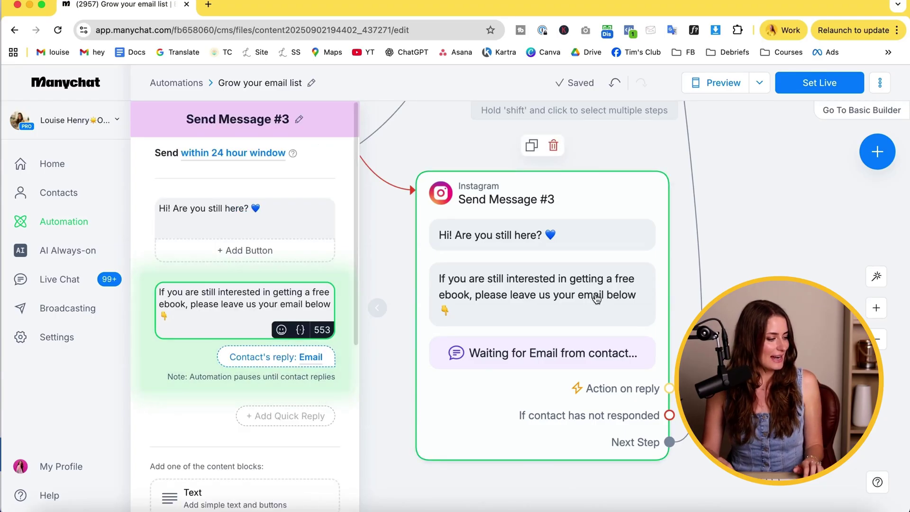
{"action": "double_click", "coordinate": [309, 293]}
{"action": "type", "text": "my"}
{"action": "double_click", "coordinate": [191, 304]}
{"action": "type", "text": "IG hooks"}
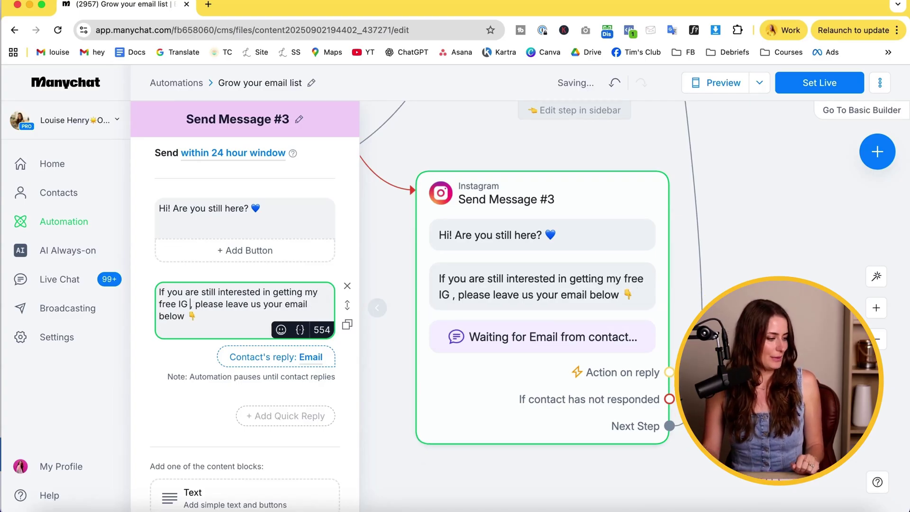
{"action": "double_click", "coordinate": [282, 304]}
{"action": "type", "text": "me"}
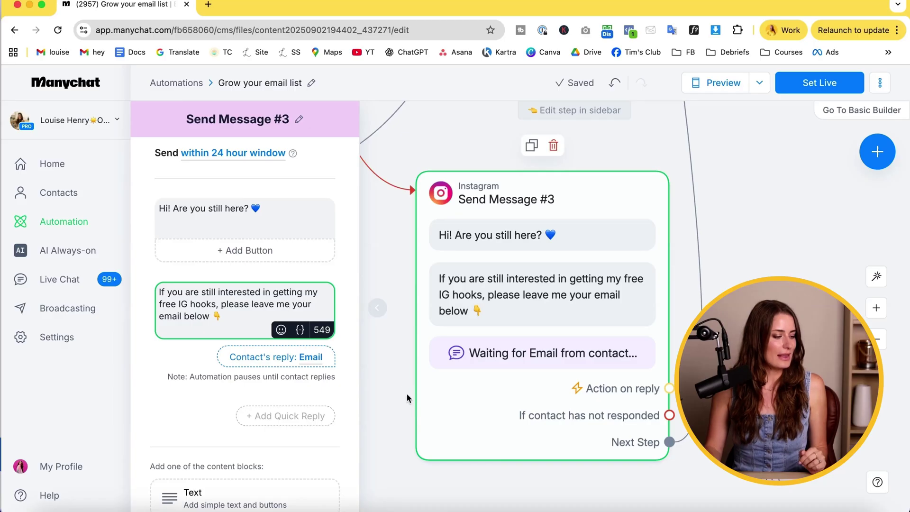
In Send Message #2, insert the First Name field after "Awesome" and replace "ebook" with "IG hooks".
{"action": "left_click_drag", "start_coordinate": [399, 388], "coordinate": [378, 463]}
{"action": "scroll", "coordinate": [673, 357], "scroll_direction": "up", "scroll_amount": 5}
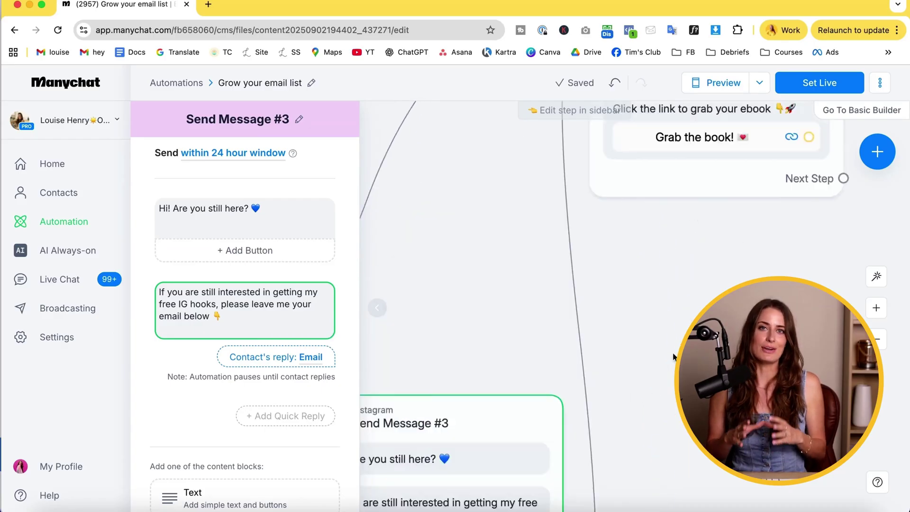
{"action": "left_click_drag", "start_coordinate": [682, 286], "coordinate": [517, 457]}
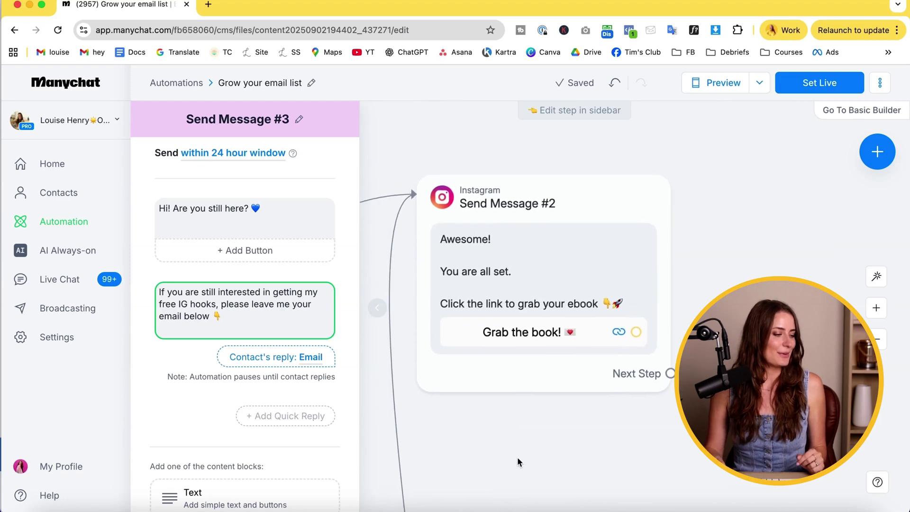
{"action": "left_click", "coordinate": [606, 247]}
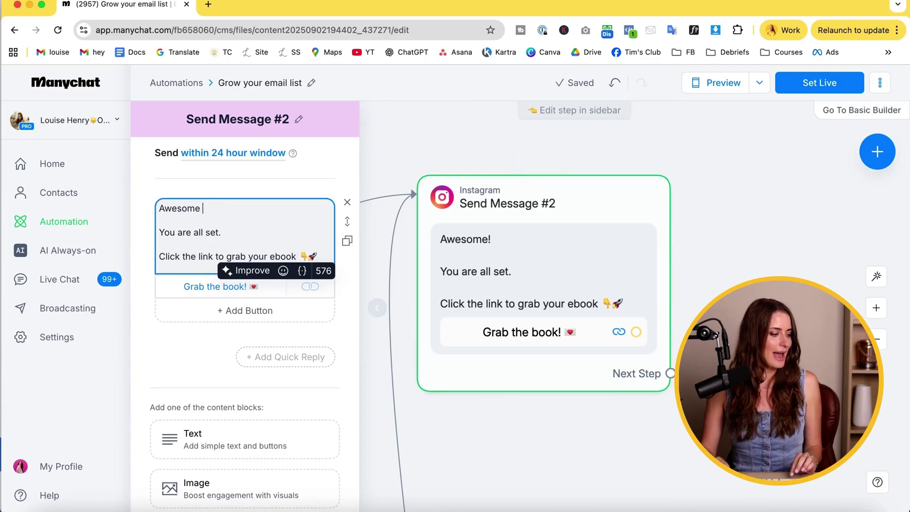
{"action": "left_click", "coordinate": [302, 270]}
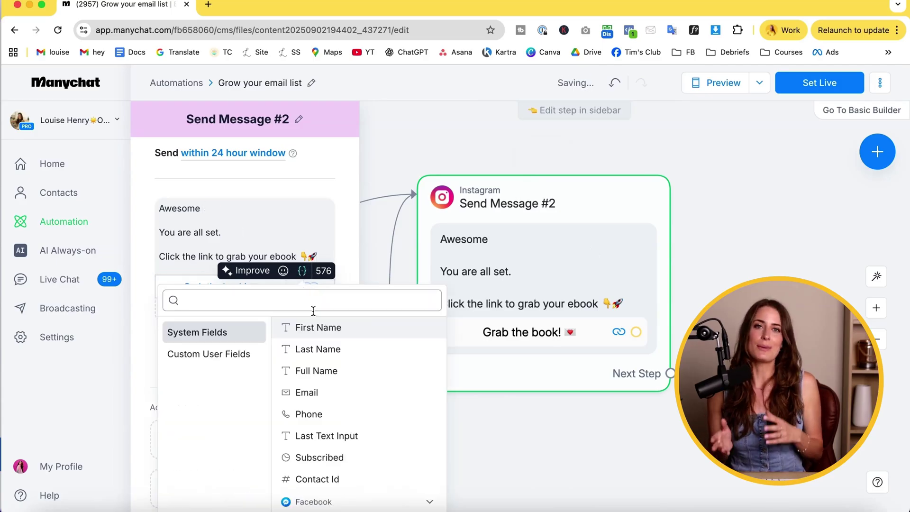
{"action": "left_click", "coordinate": [318, 329]}
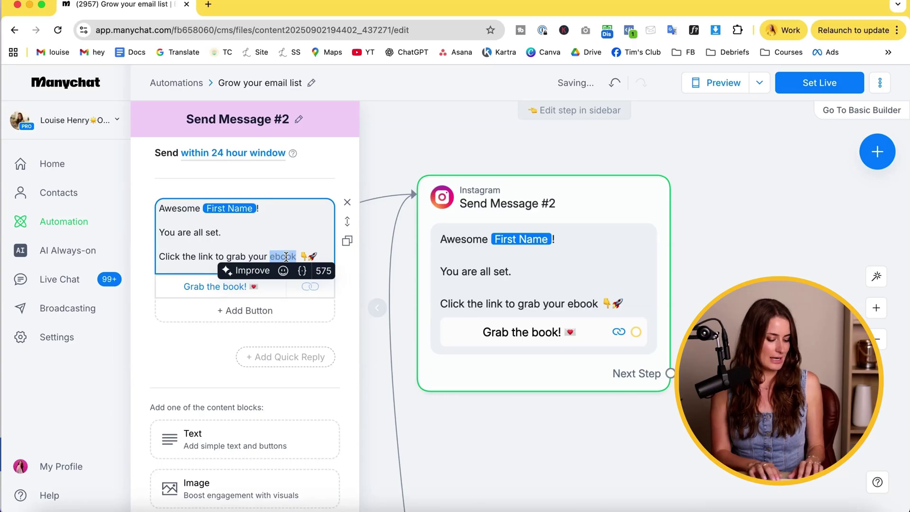
{"action": "type", "text": "IG h"}
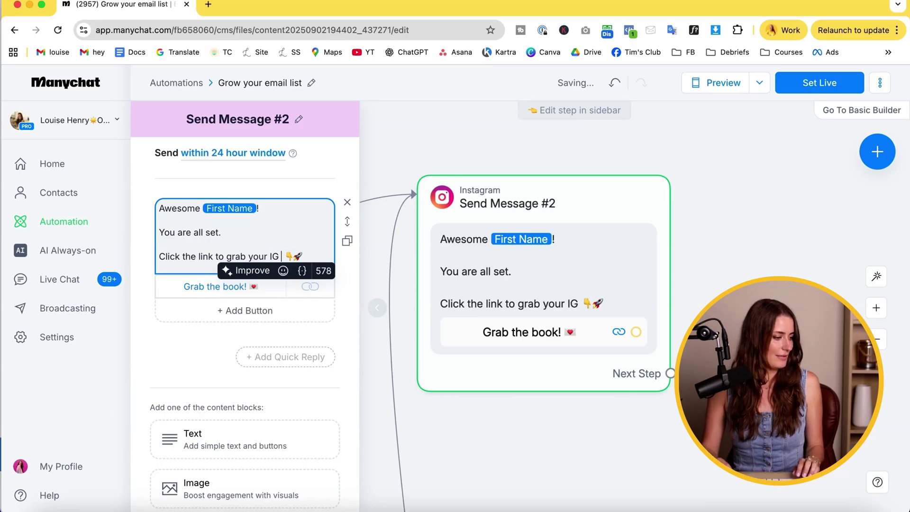
Retitle the Send Message #2 button as "Get them here!" and copy the web address of the Course Ideas Freebie 2025 PDF.
{"action": "left_click", "coordinate": [172, 289]}
{"action": "type", "text": "Get them here"}
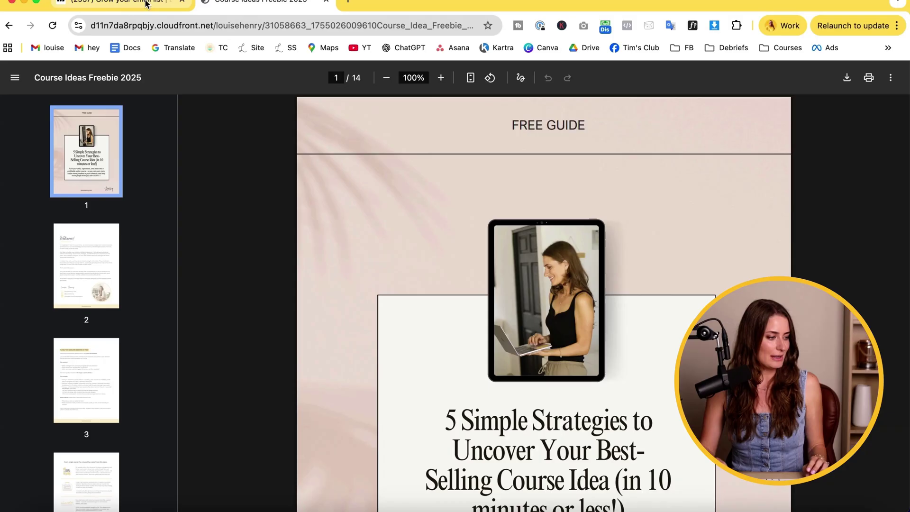
{"action": "left_click", "coordinate": [154, 28]}
{"action": "key", "text": "super+c"}
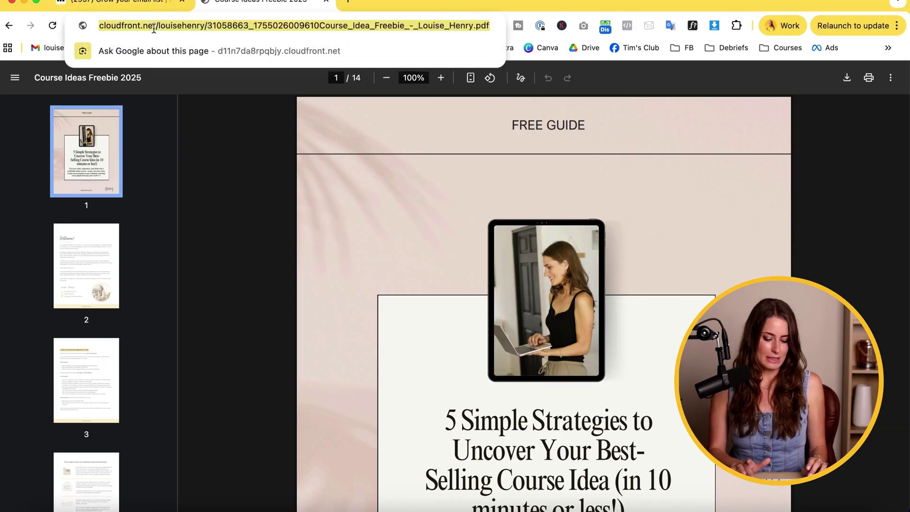
{"action": "left_click", "coordinate": [147, 7]}
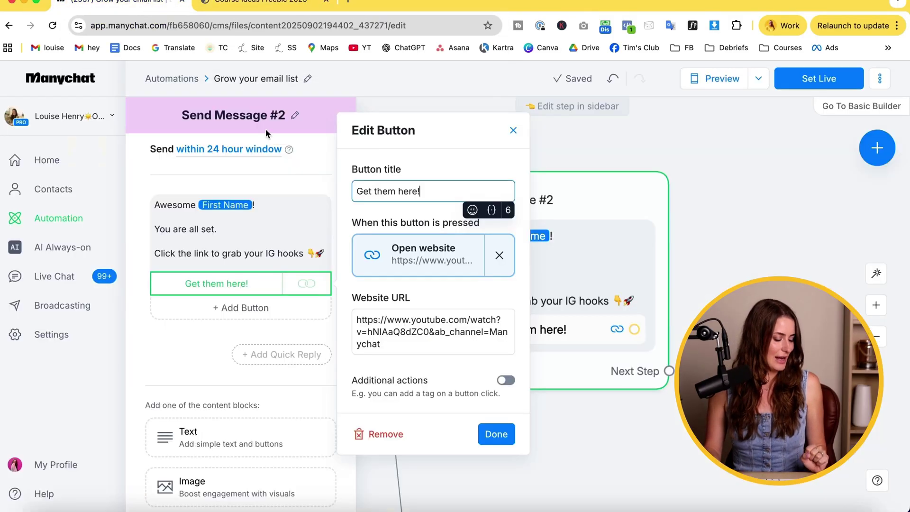
Replace the button's website URL with the copied PDF link and set the automation live.
{"action": "left_click", "coordinate": [432, 332]}
{"action": "key", "text": "super+a"}
{"action": "key", "text": "BackSpace"}
{"action": "key", "text": "super+v"}
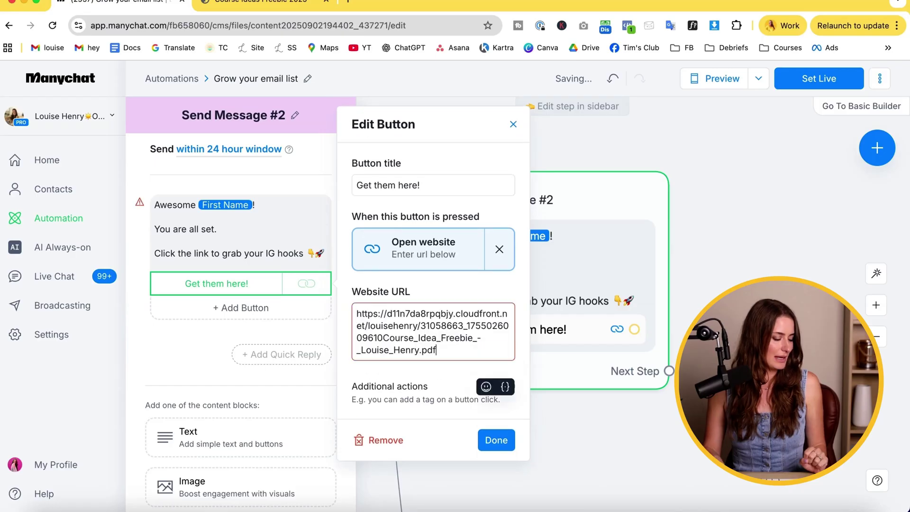
{"action": "left_click", "coordinate": [496, 440]}
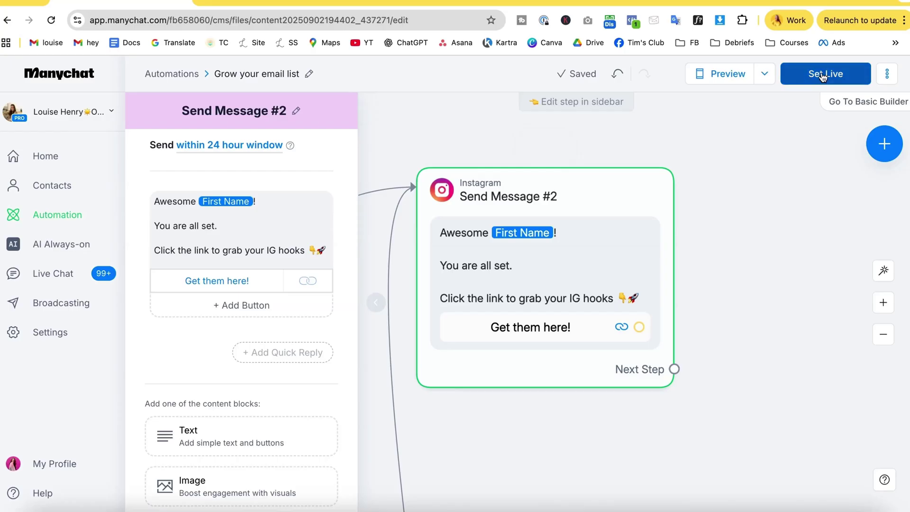
{"action": "left_click", "coordinate": [823, 76]}
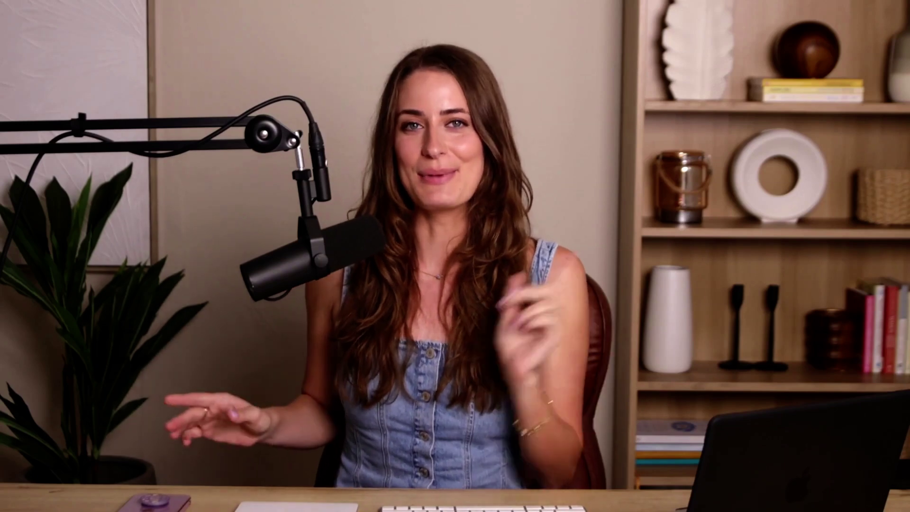